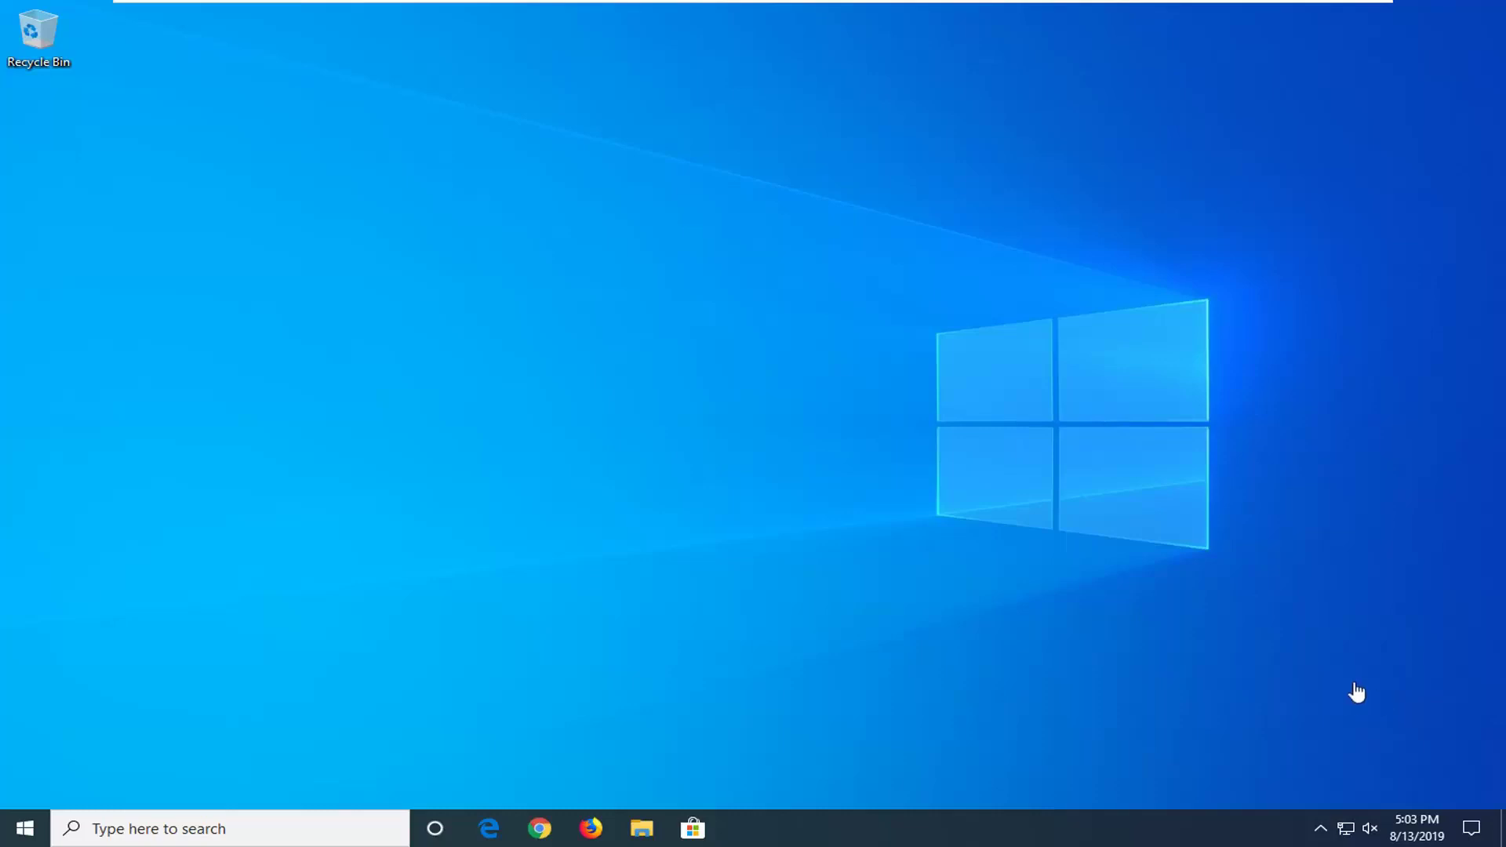
Step: Open google.com in Chrome and maximize the browser window
click(541, 829)
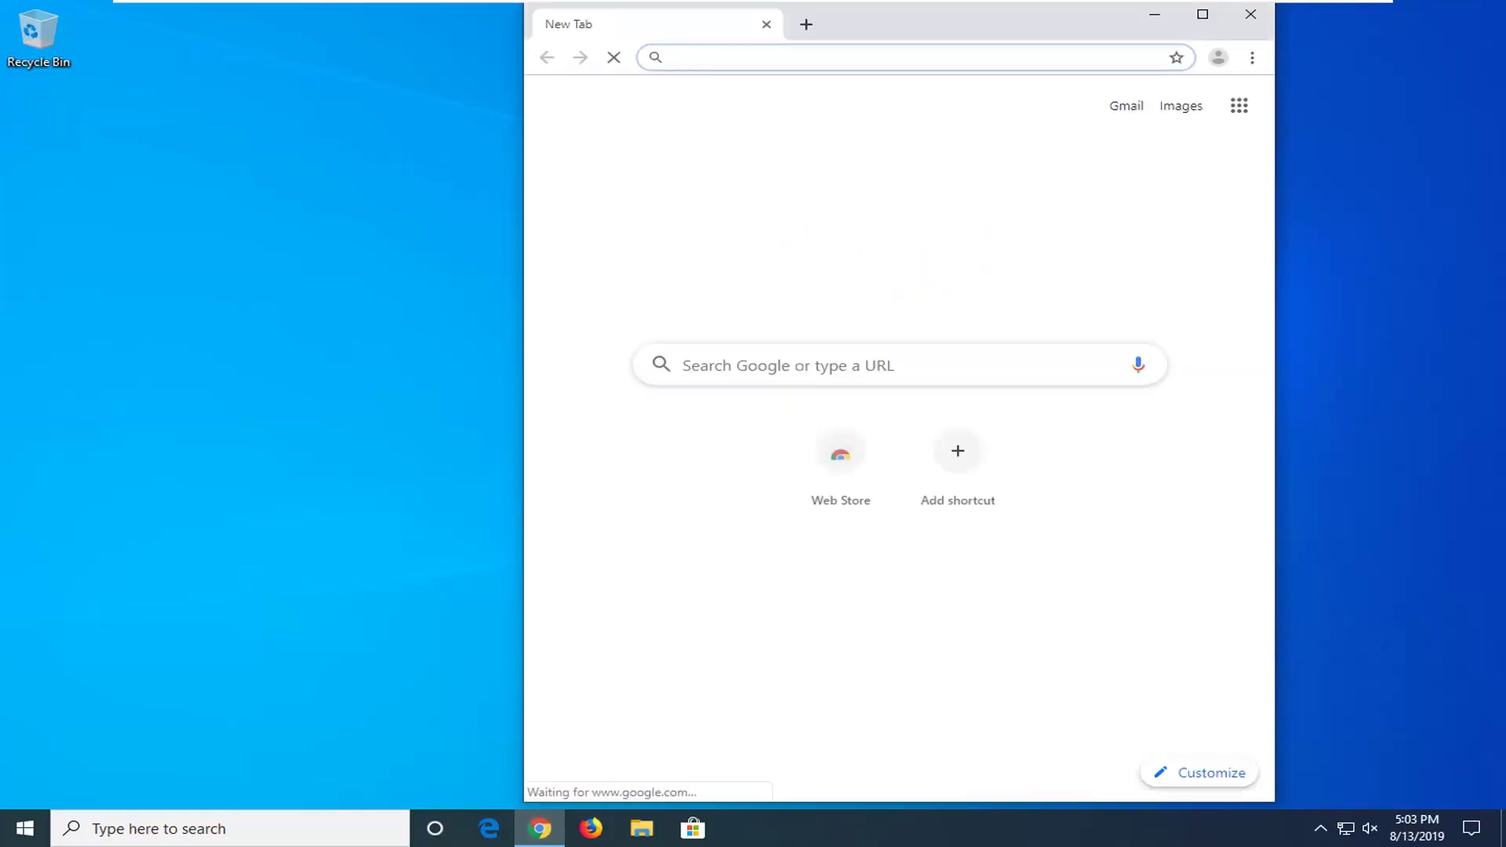
text(google.com)
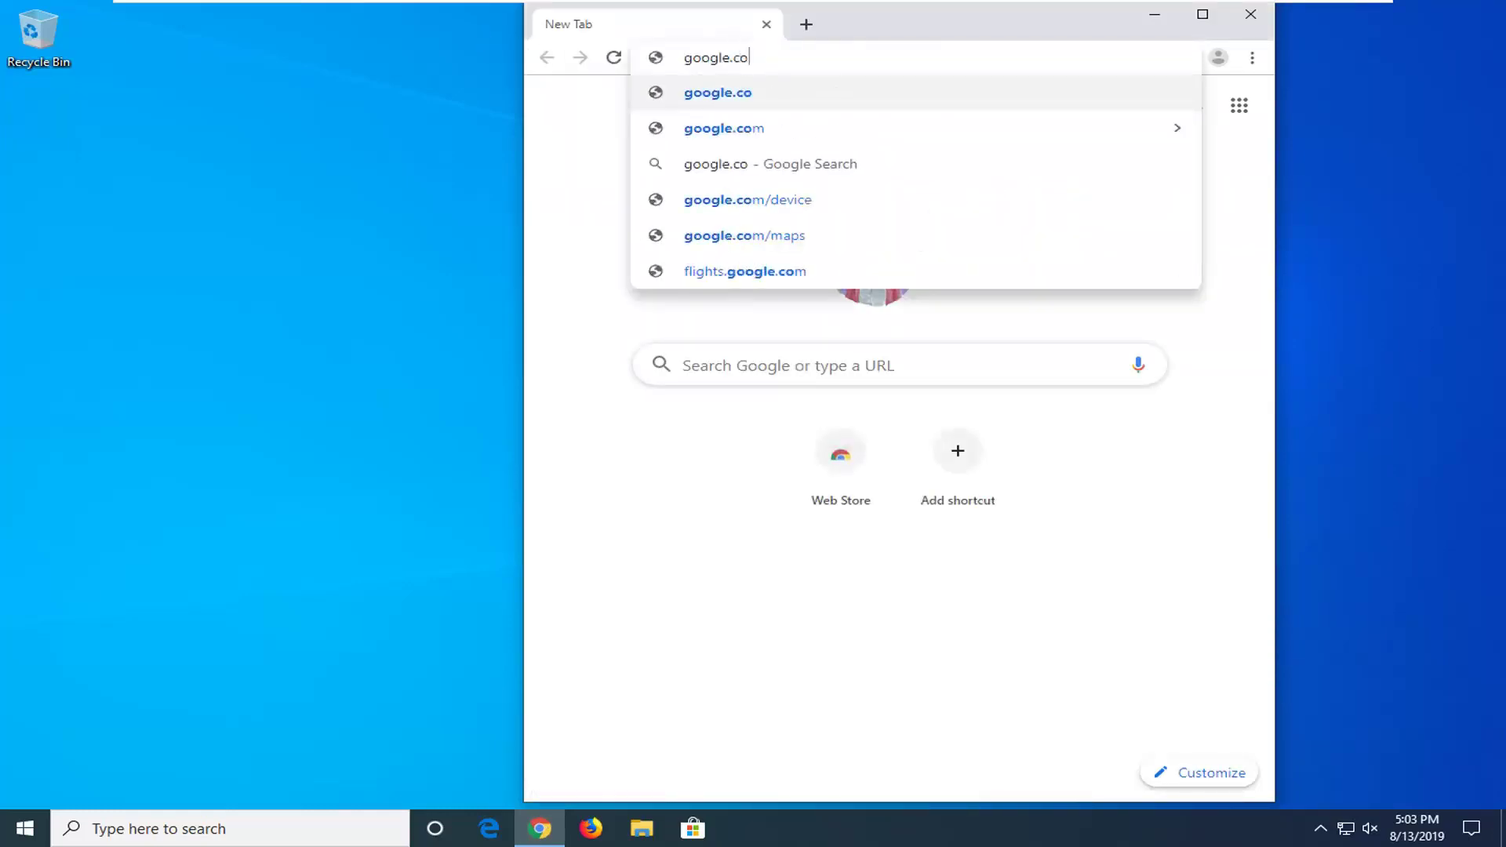
key(Return)
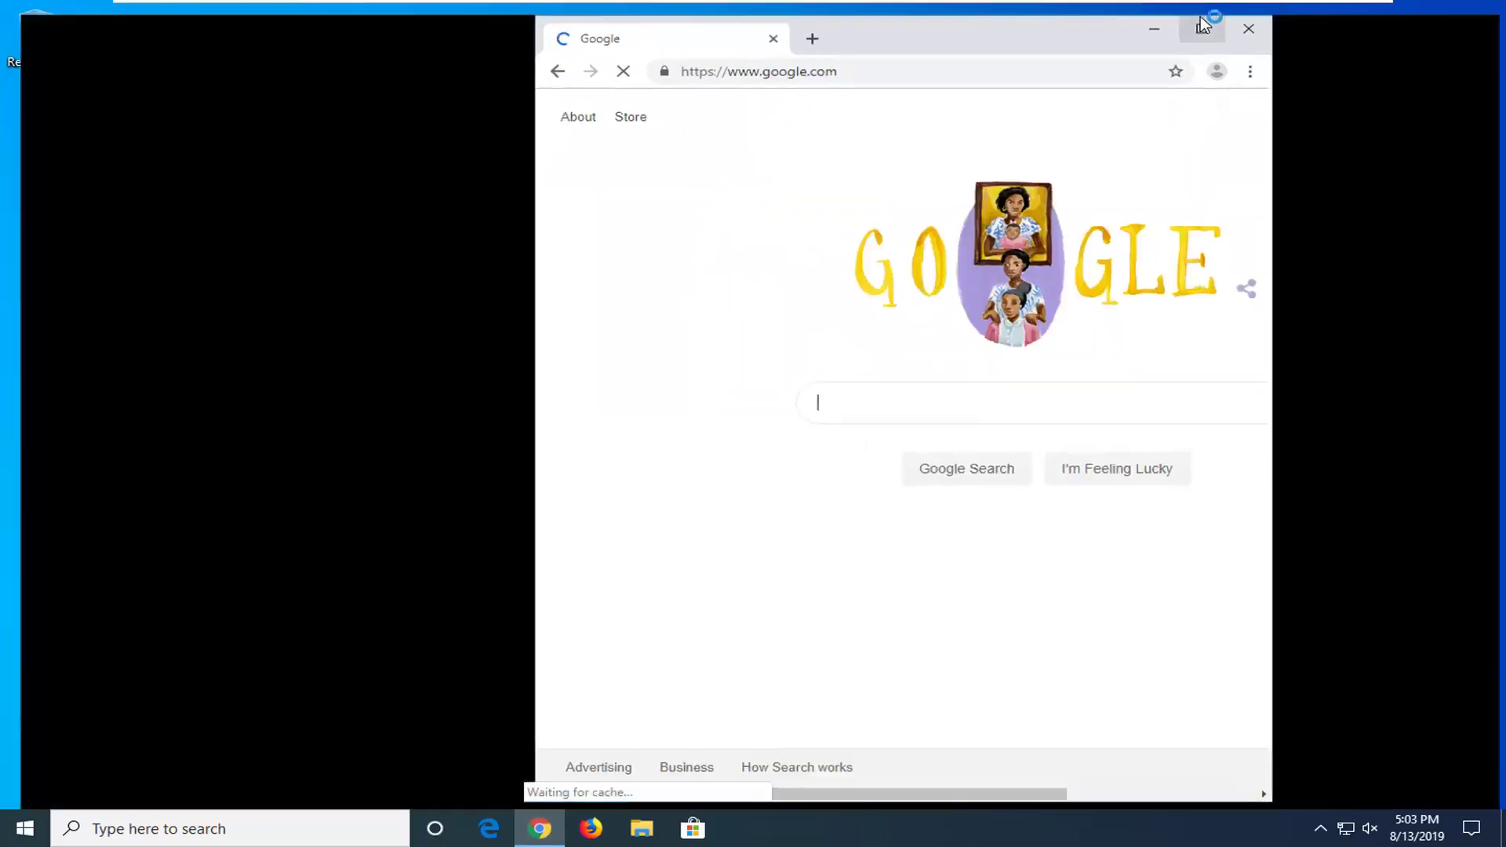
click(1202, 13)
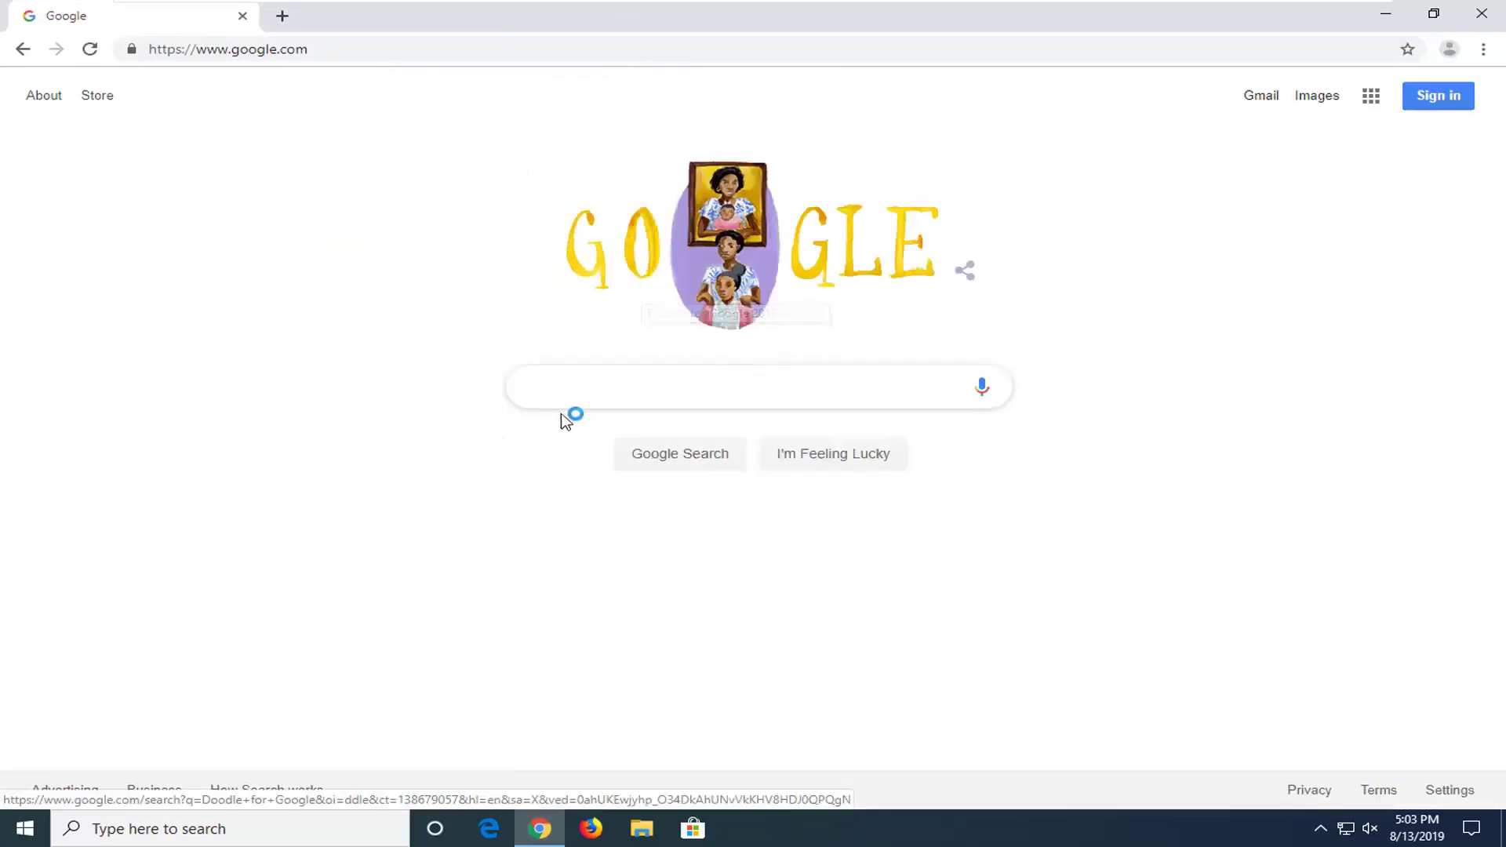
Step: Search Google for "directx end user runtime web installer"
click(565, 390)
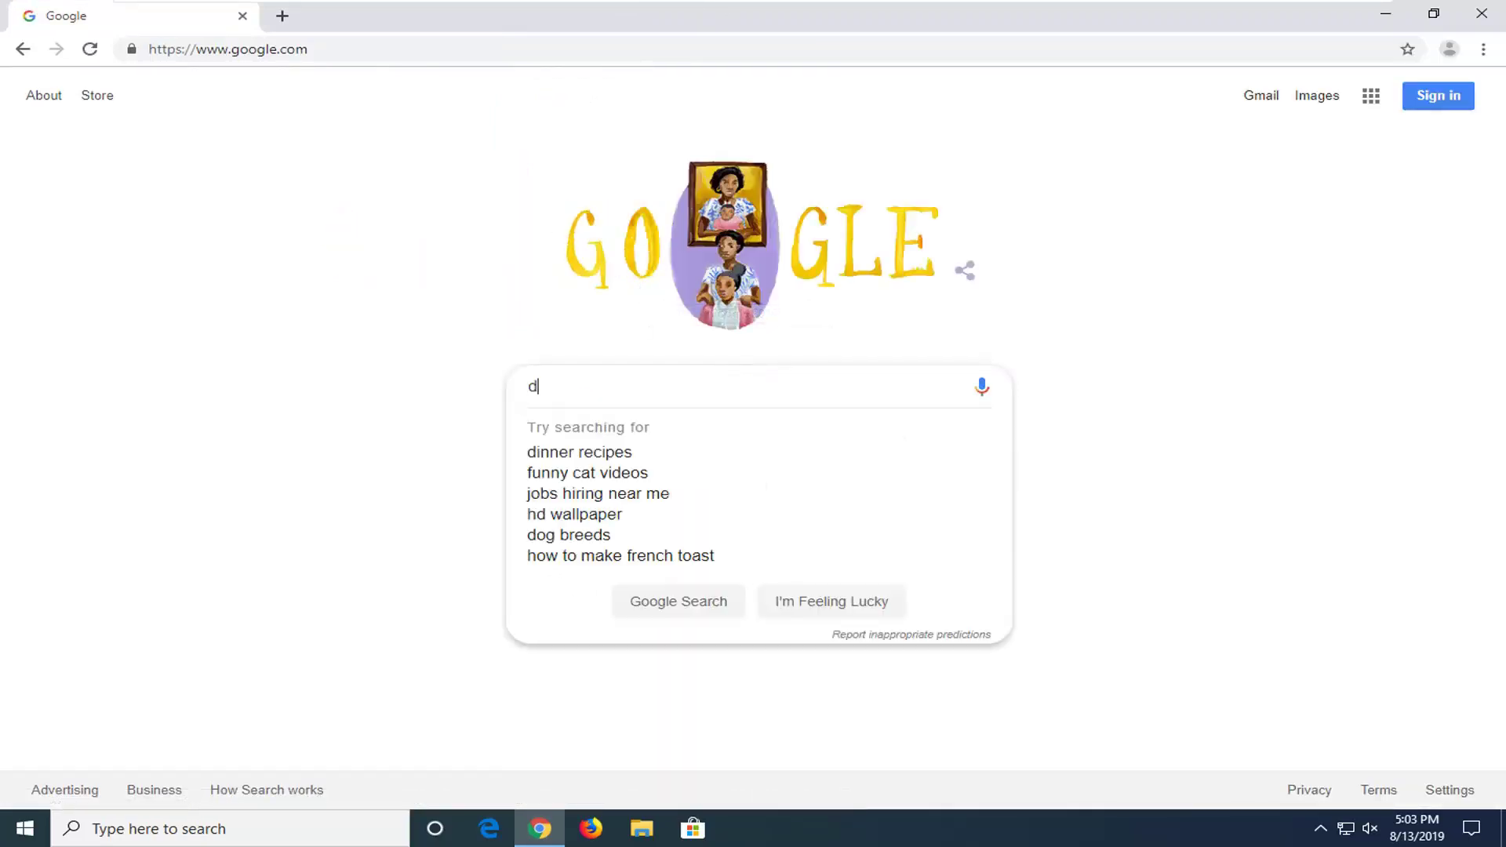
text(directx end )
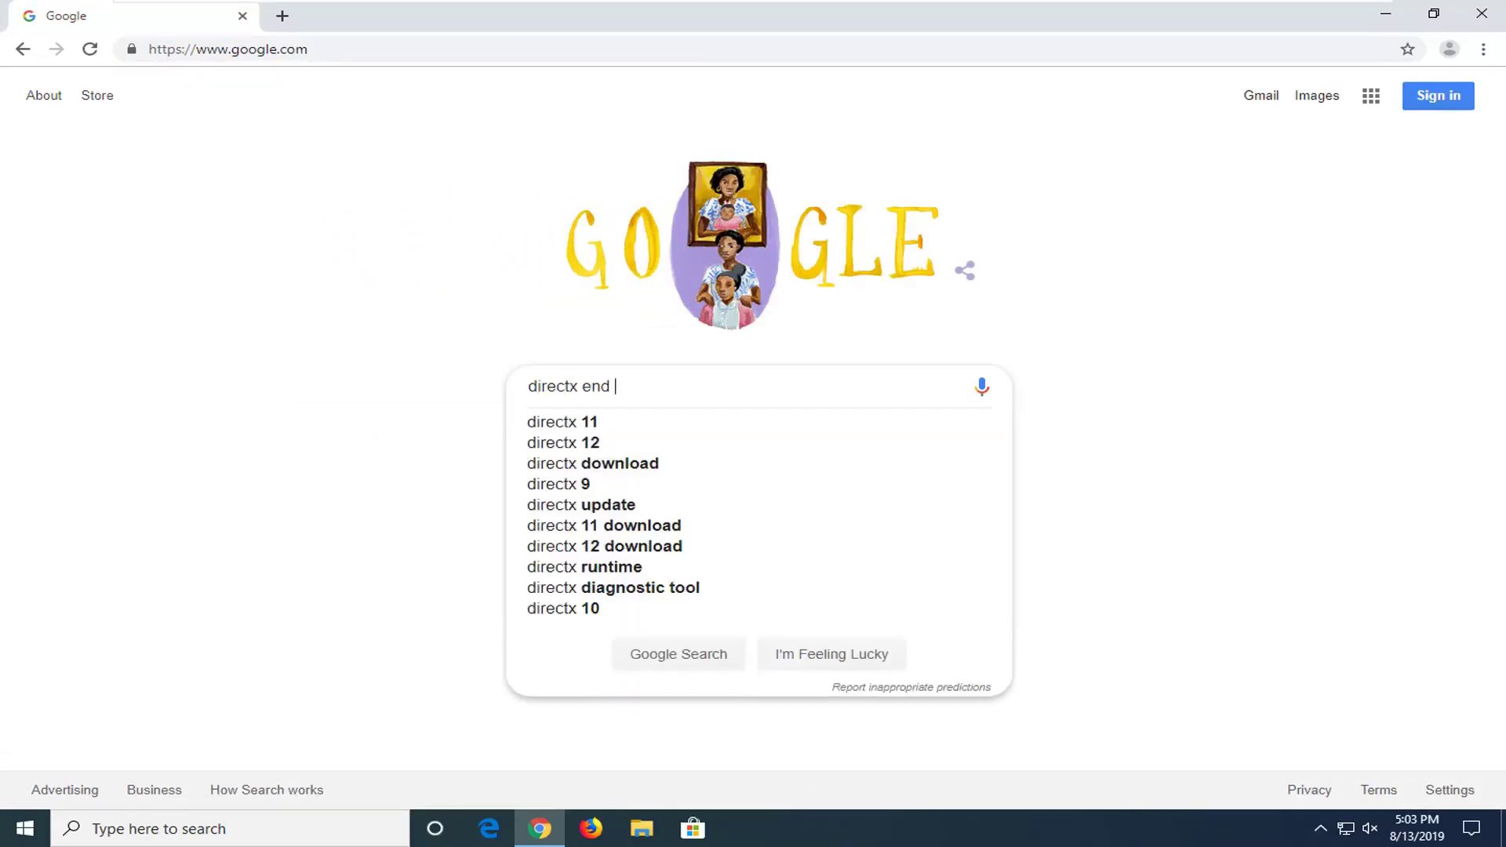
text(user runtimke web installer)
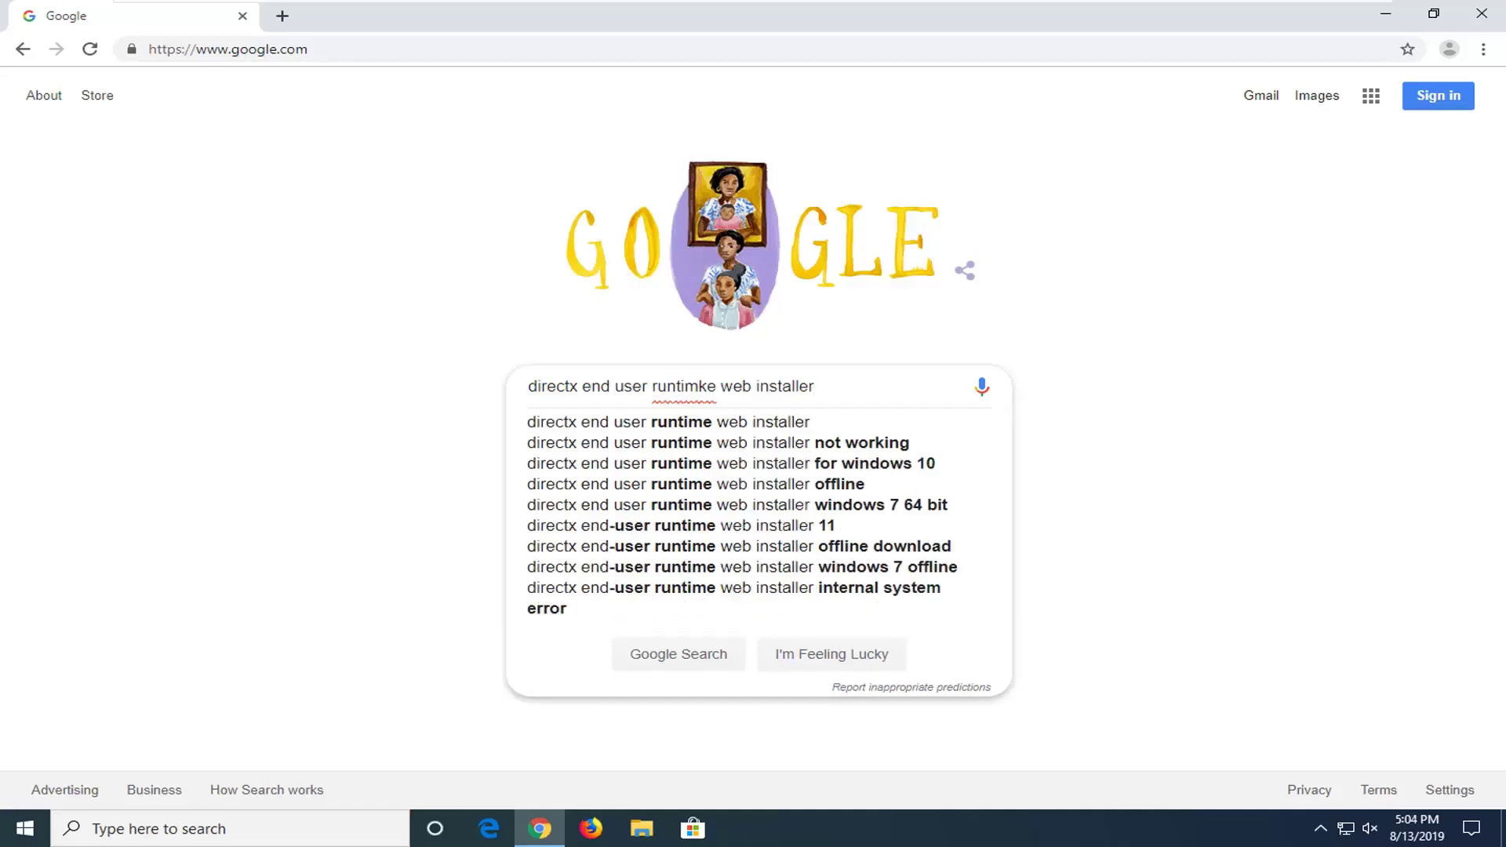
key(BackSpace)
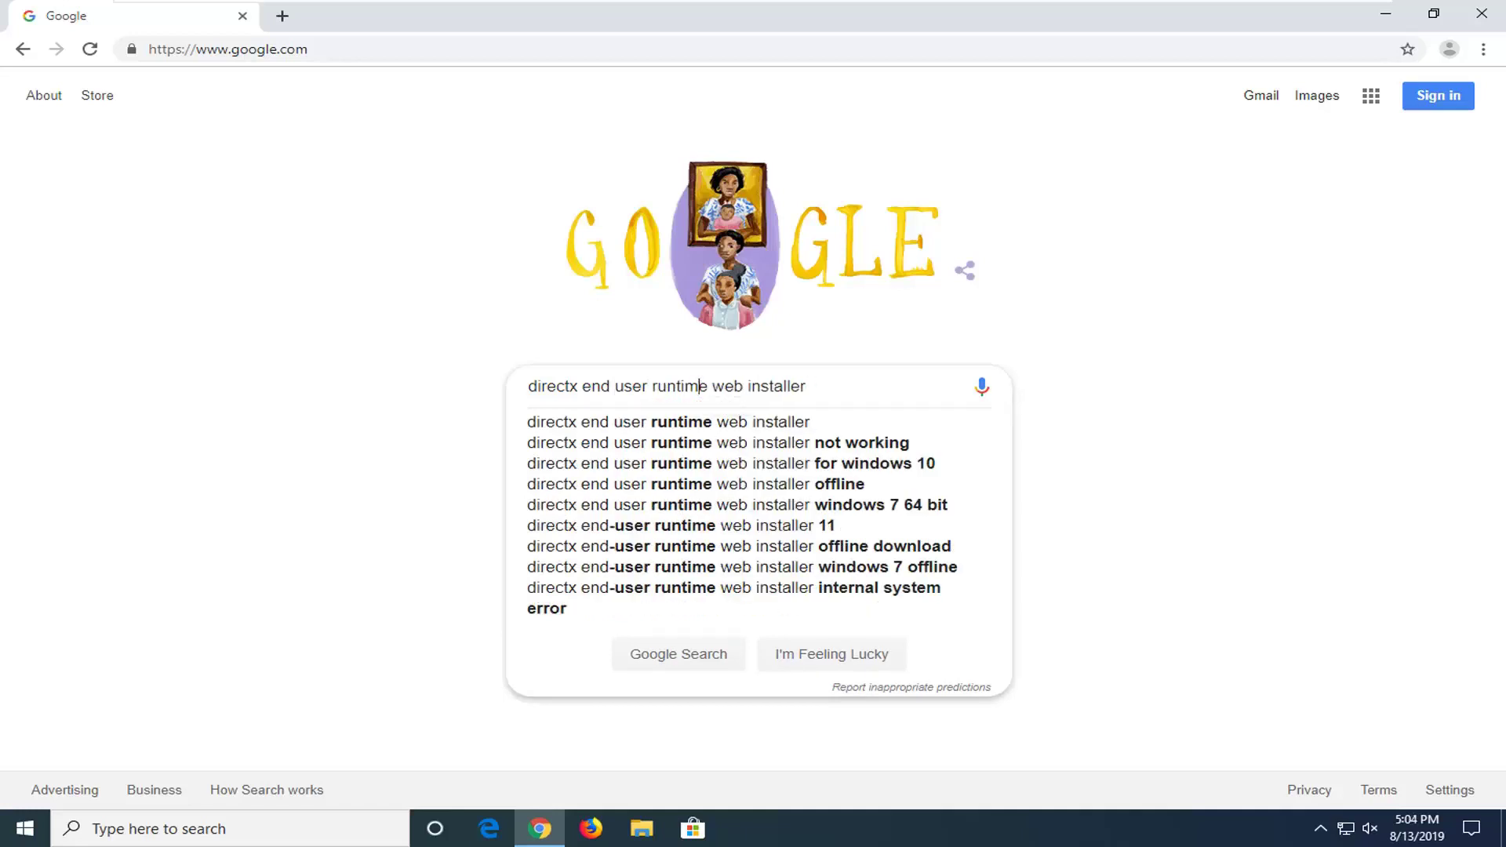
key(Return)
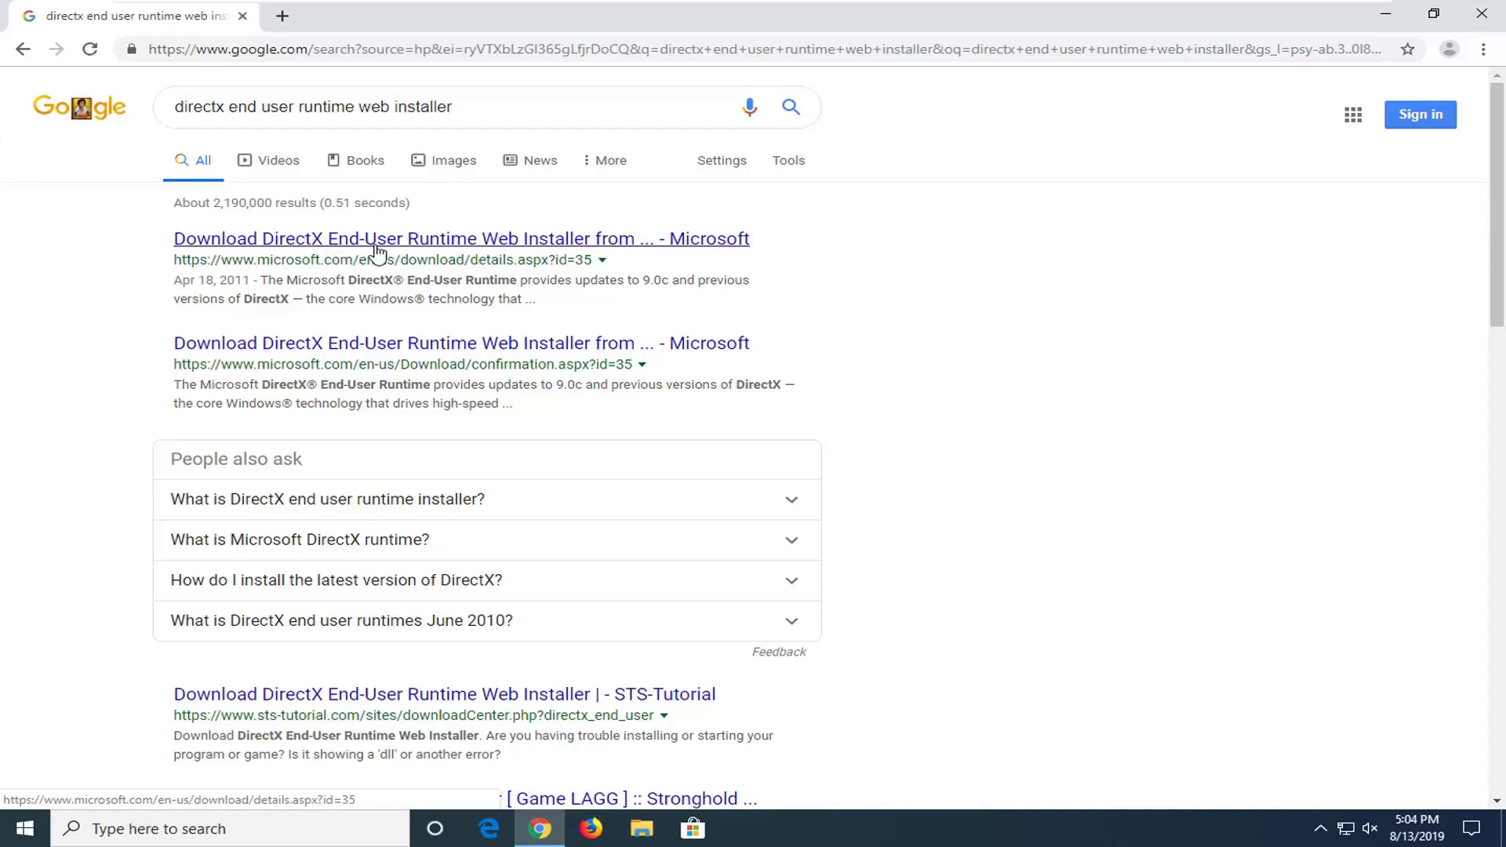
Step: Open Microsoft's DirectX End-User Runtime Web Installer page from the first result and download the English installer
click(377, 249)
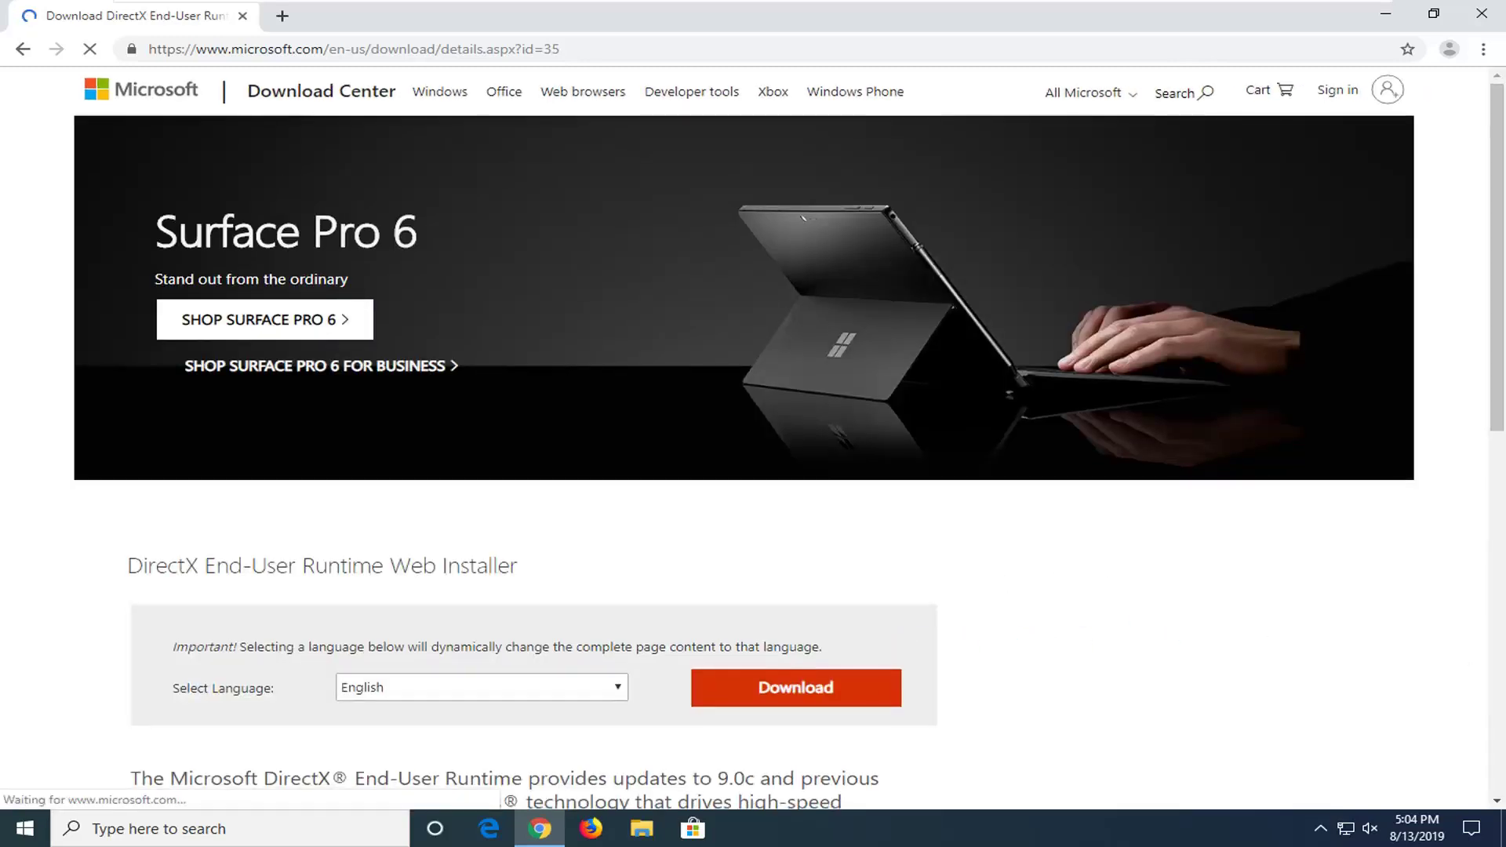
scroll(777, 553, down, 1)
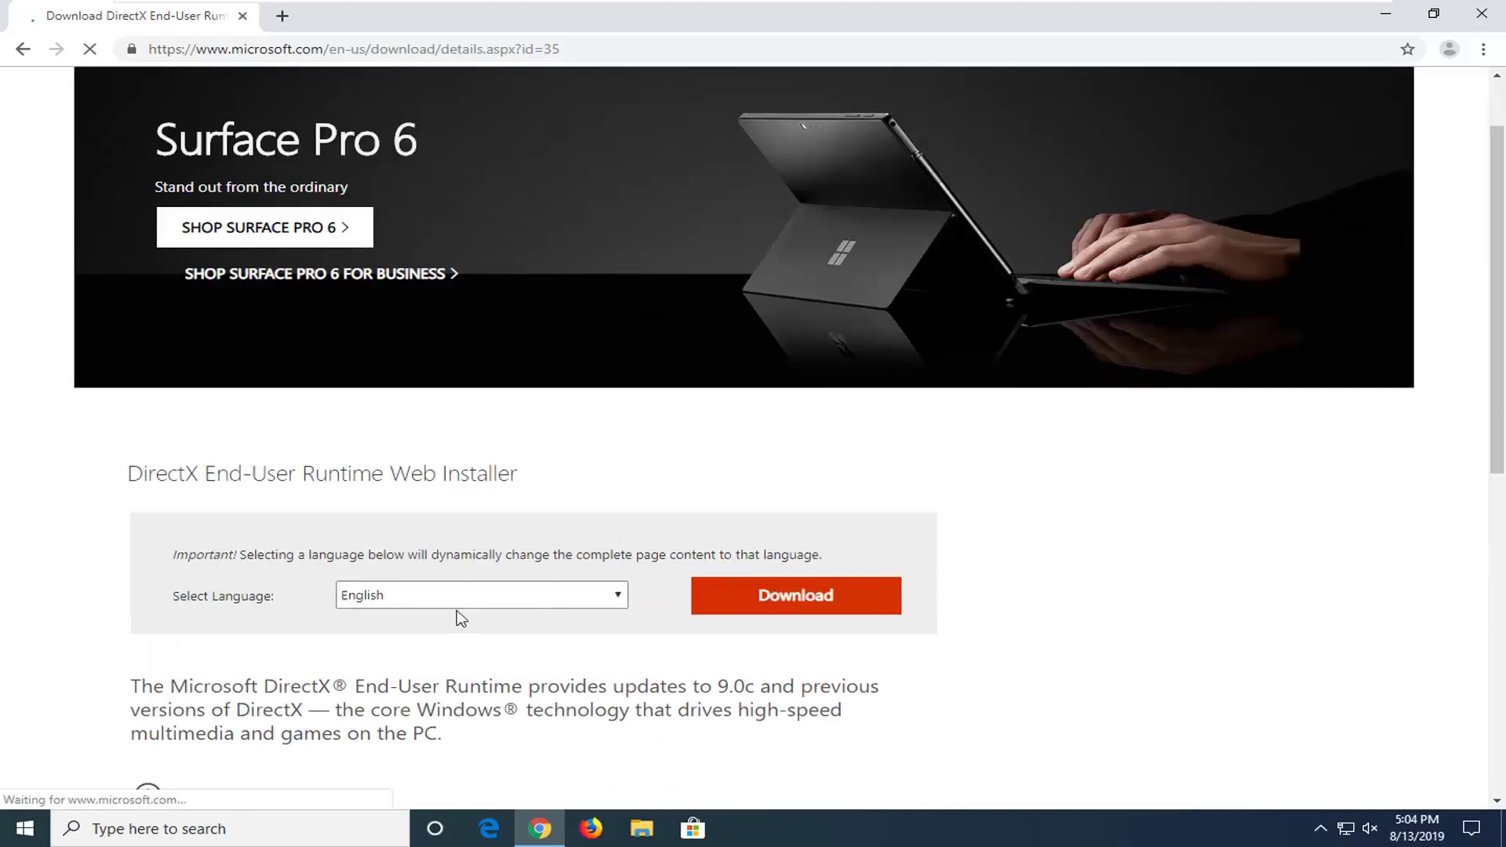
click(525, 595)
click(1016, 588)
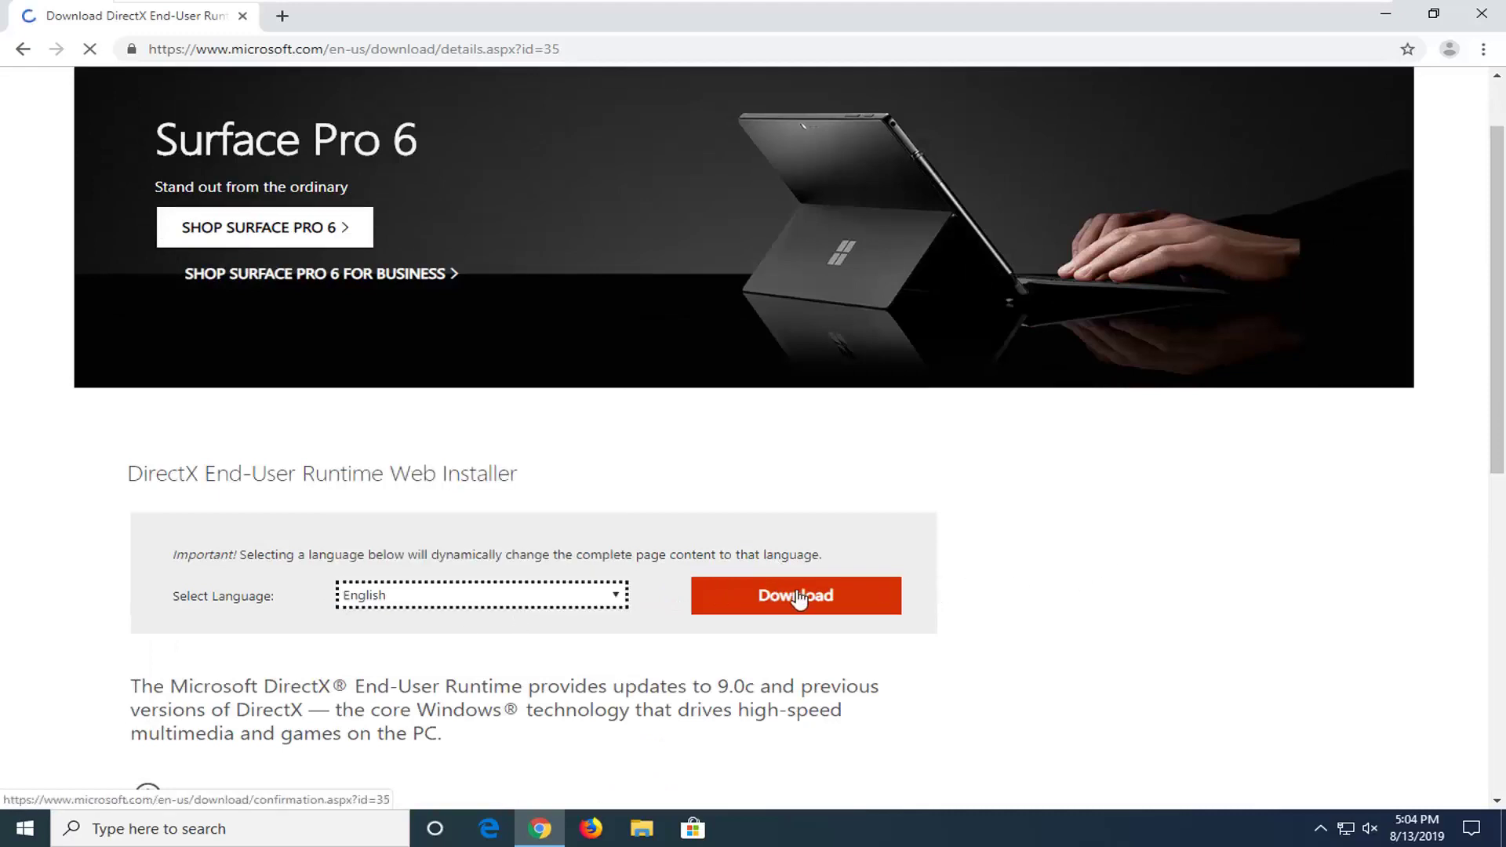
click(799, 600)
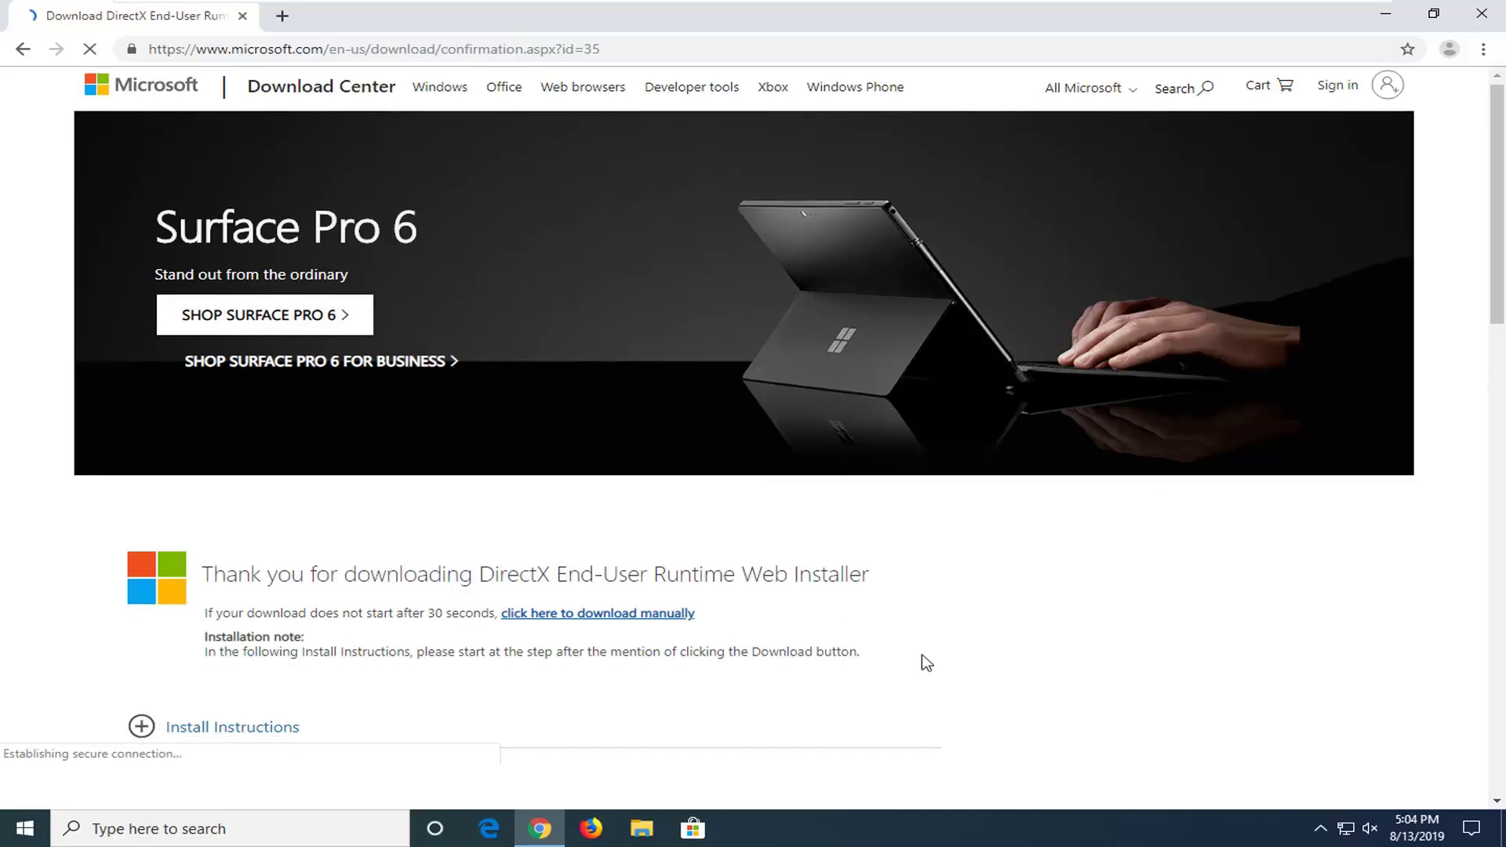
Step: Run the downloaded dxwebsetup.exe, allow it to make changes to the device, and minimize the browser
scroll(927, 663, down, 2)
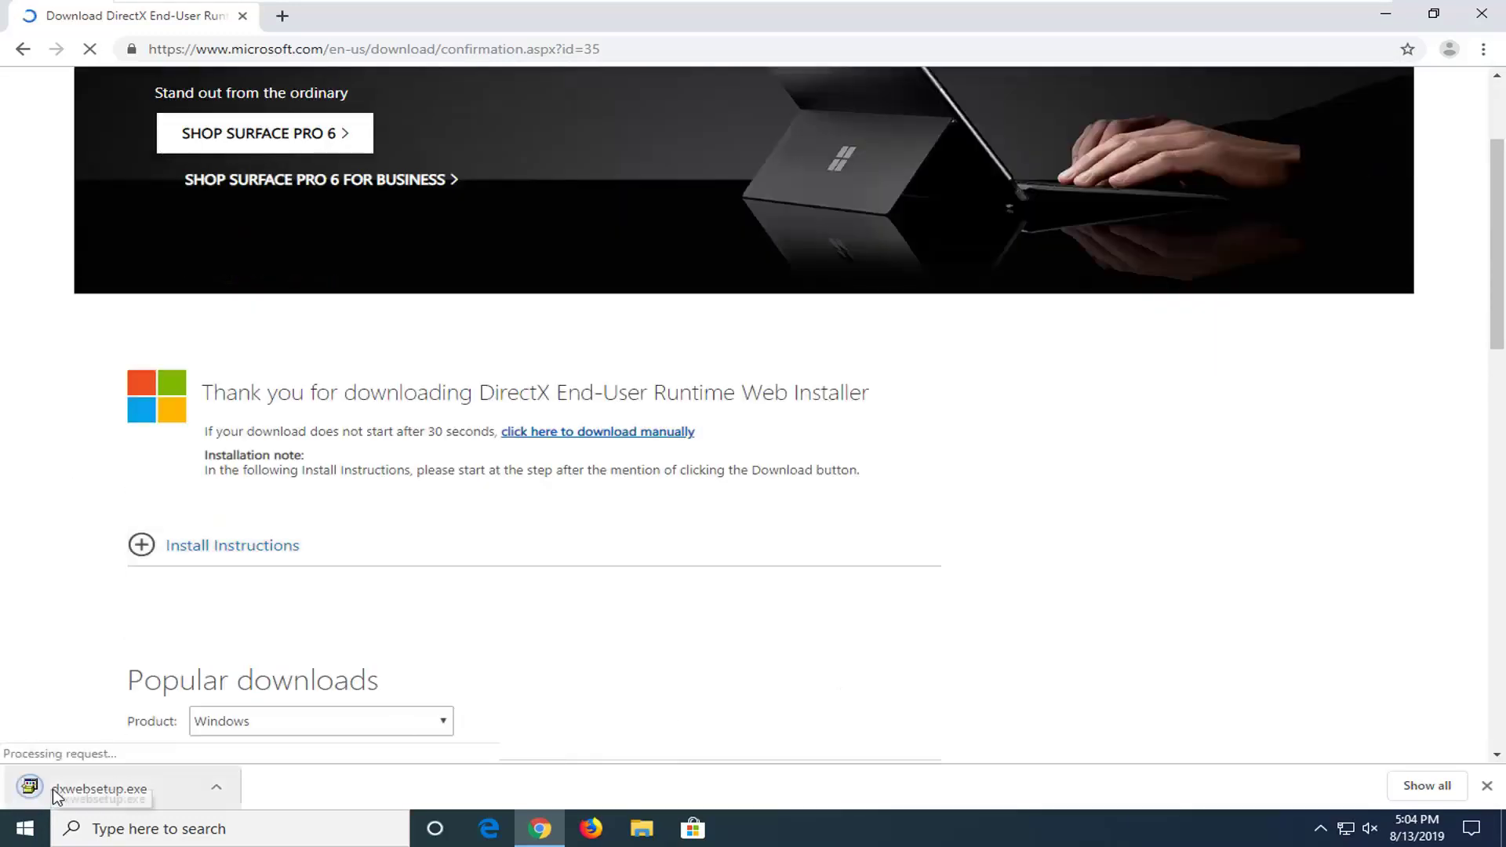
click(57, 797)
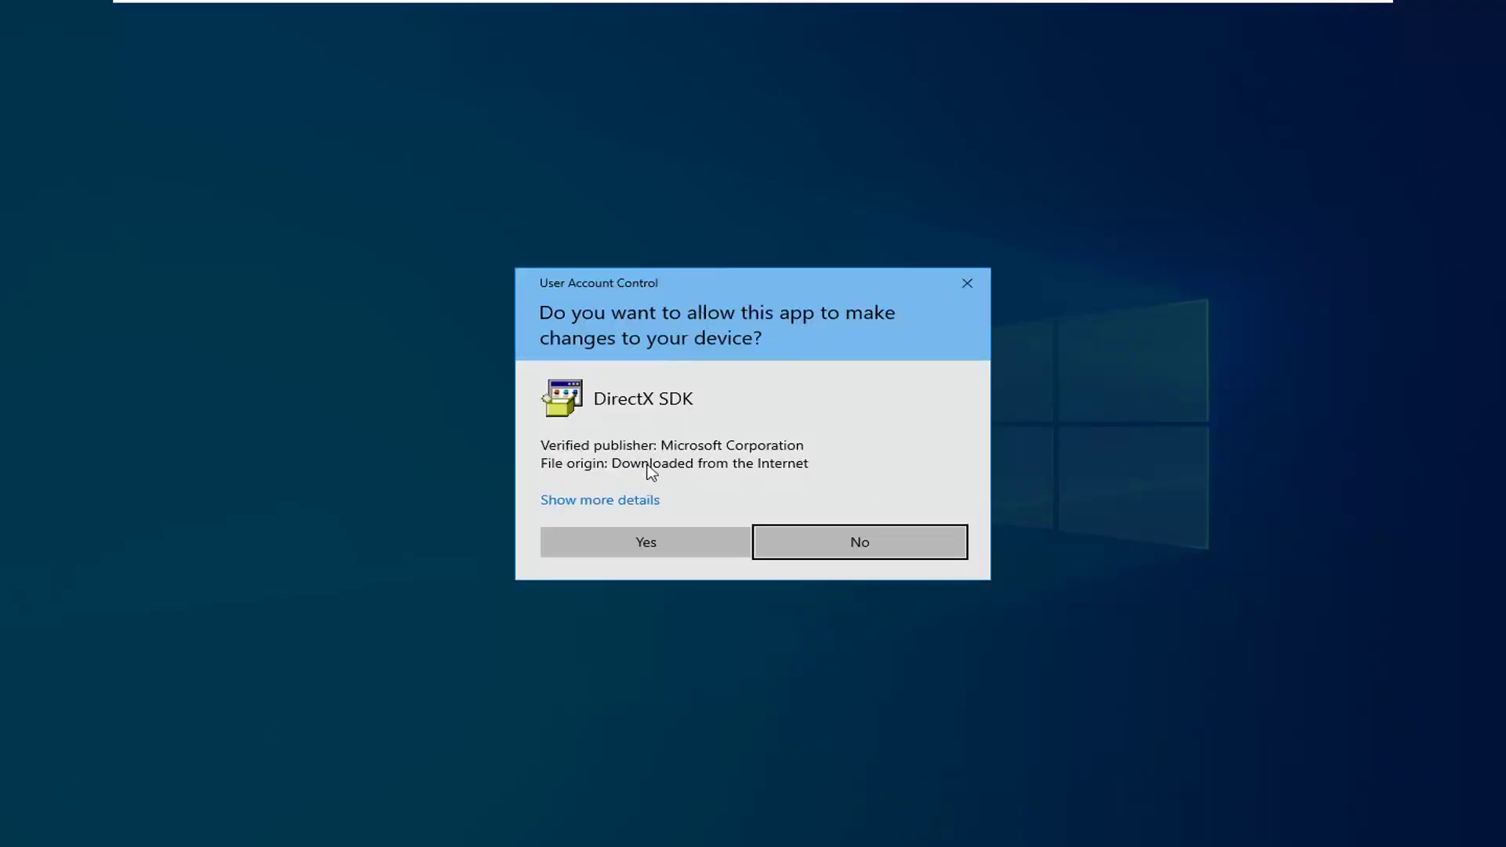
click(648, 543)
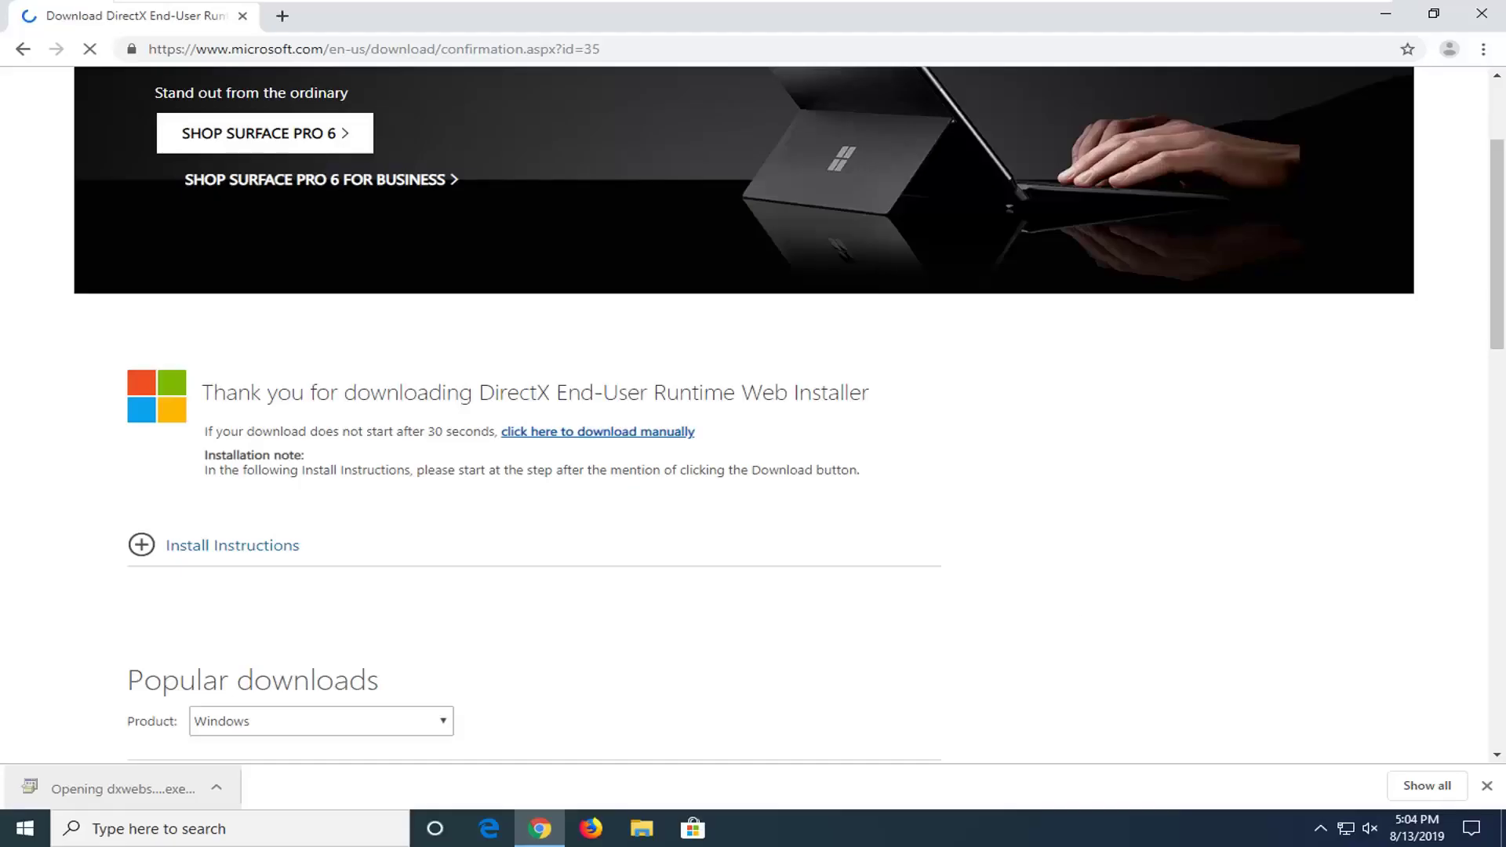
click(1387, 14)
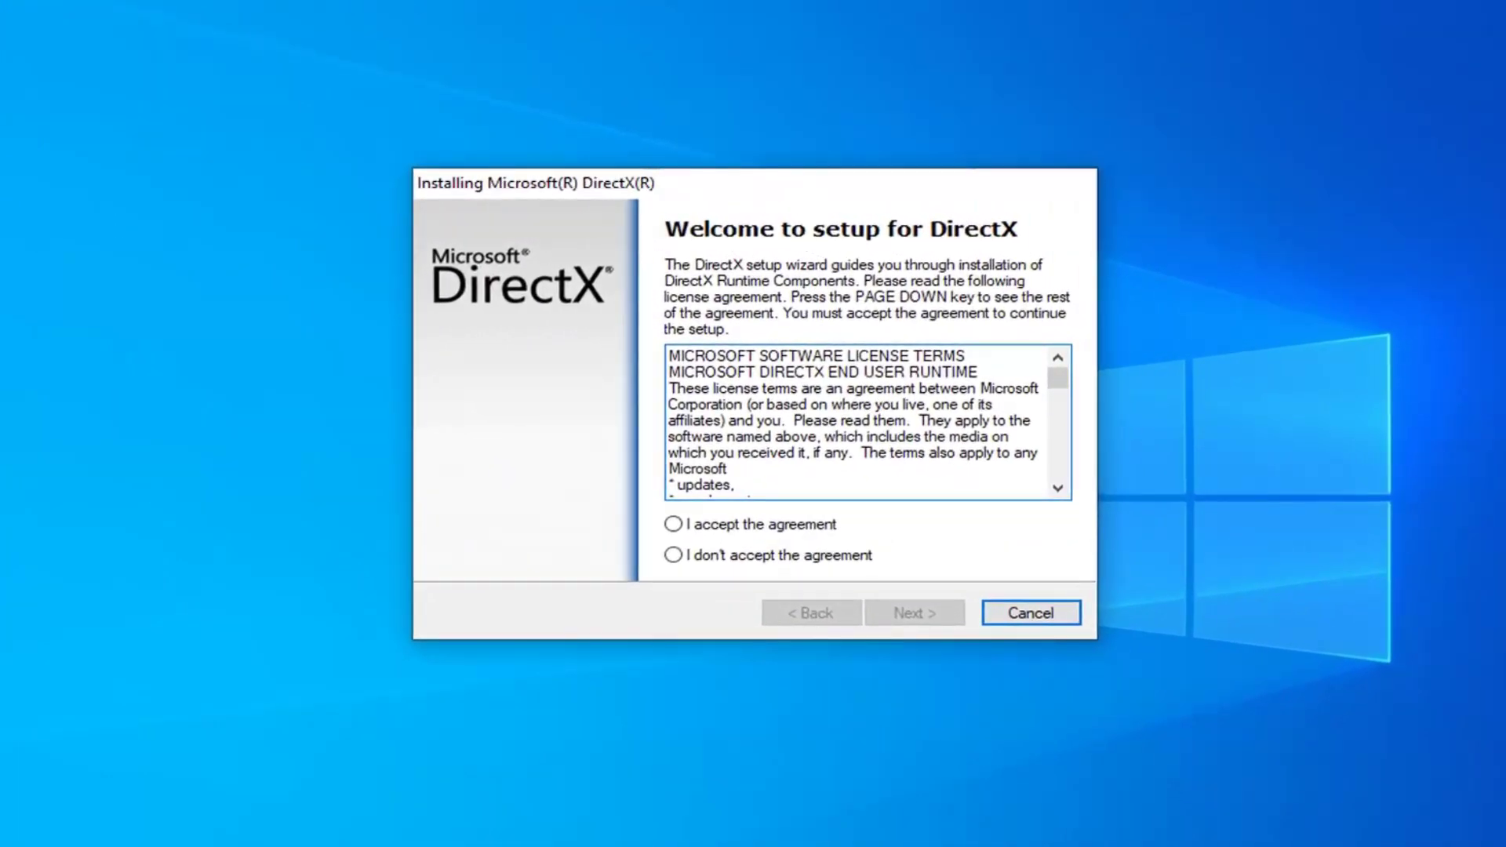
Step: Complete the DirectX setup, accepting the license agreement, declining the Bing Bar, and installing the runtime components
click(673, 526)
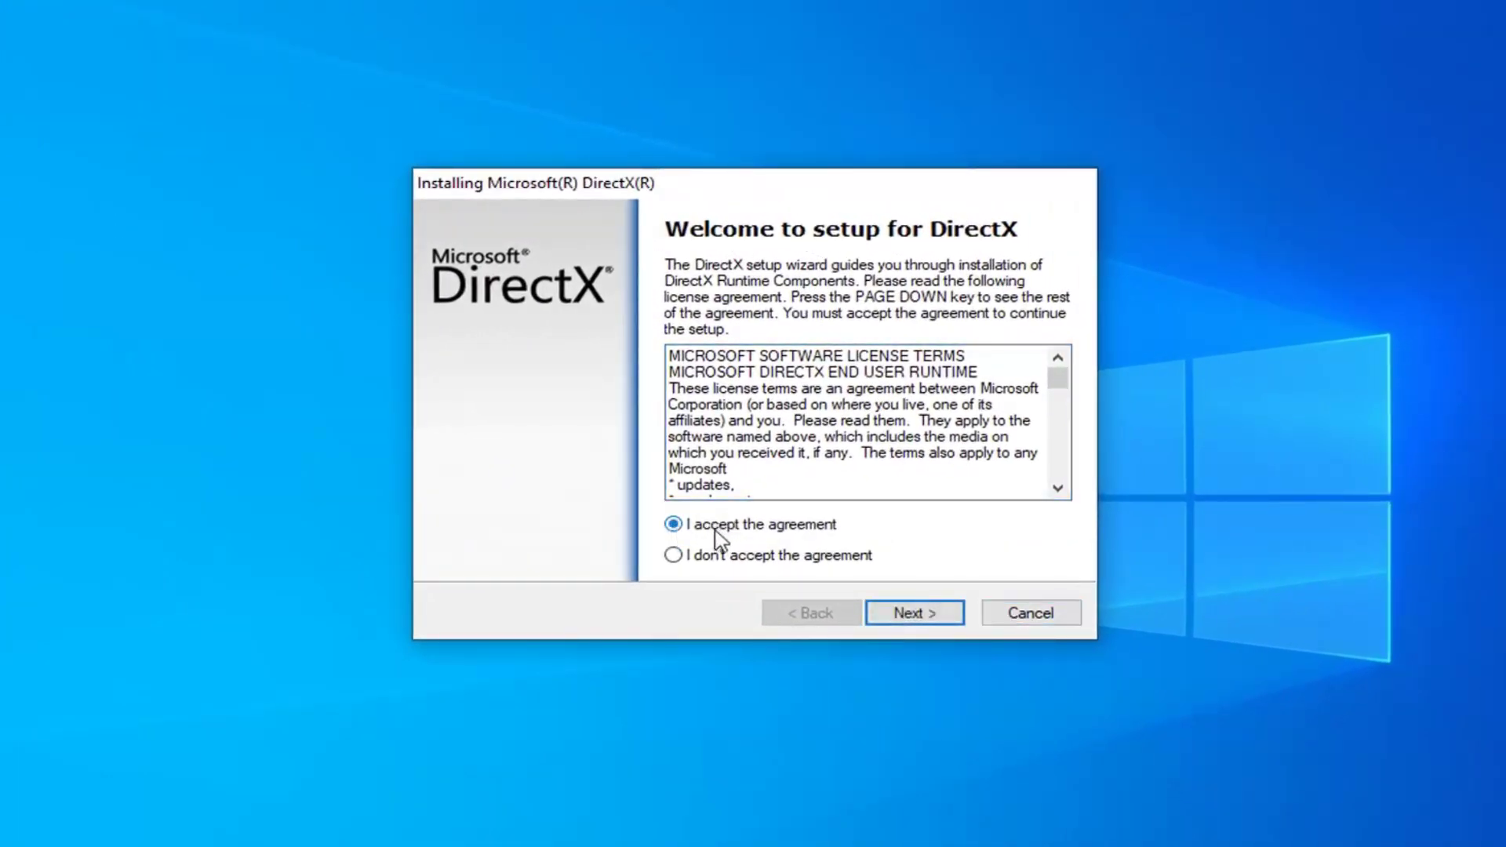
click(916, 613)
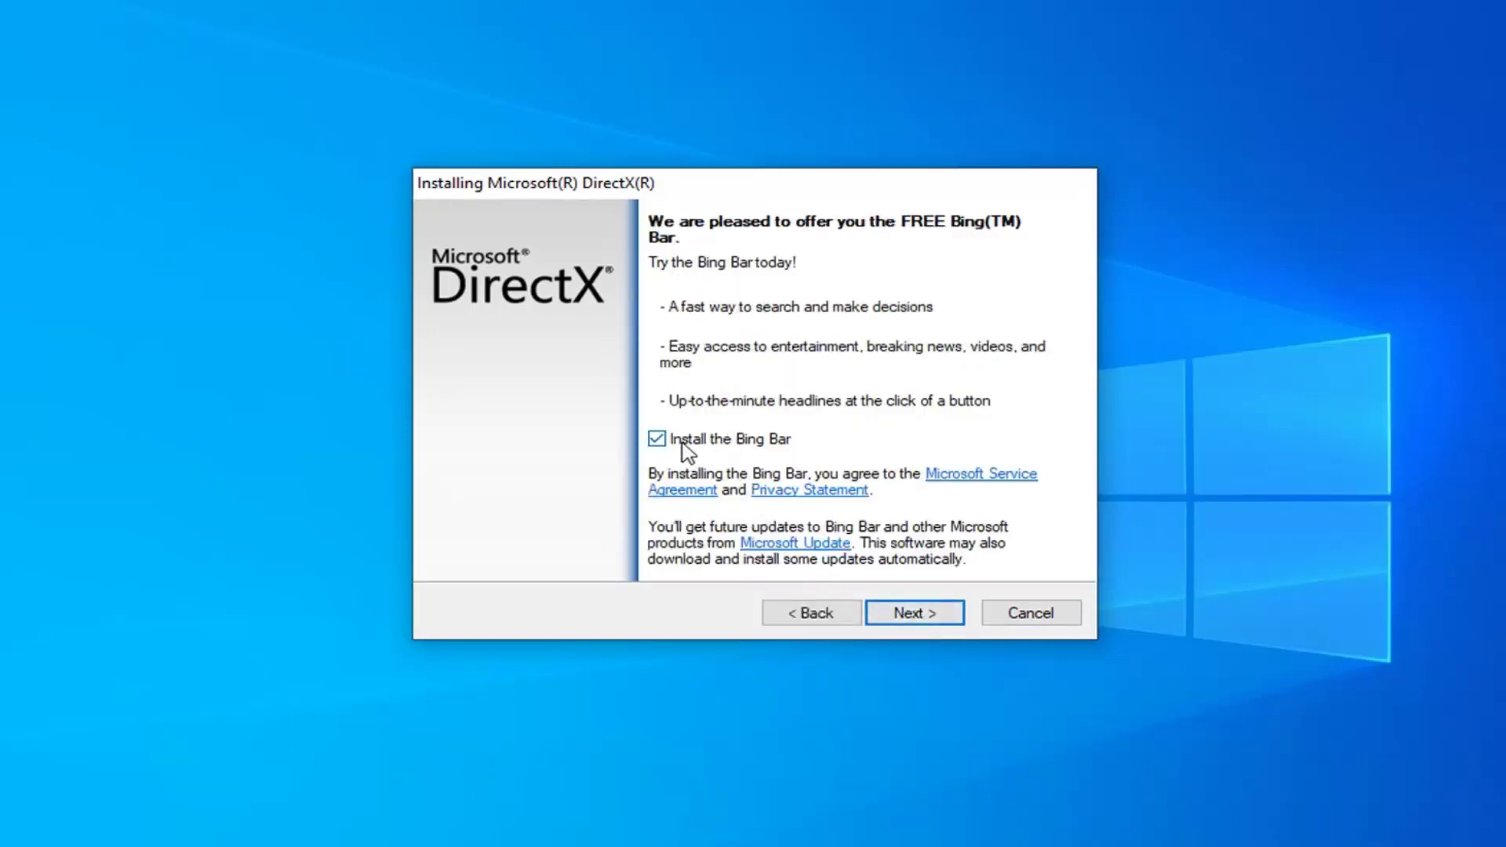
click(663, 443)
click(960, 623)
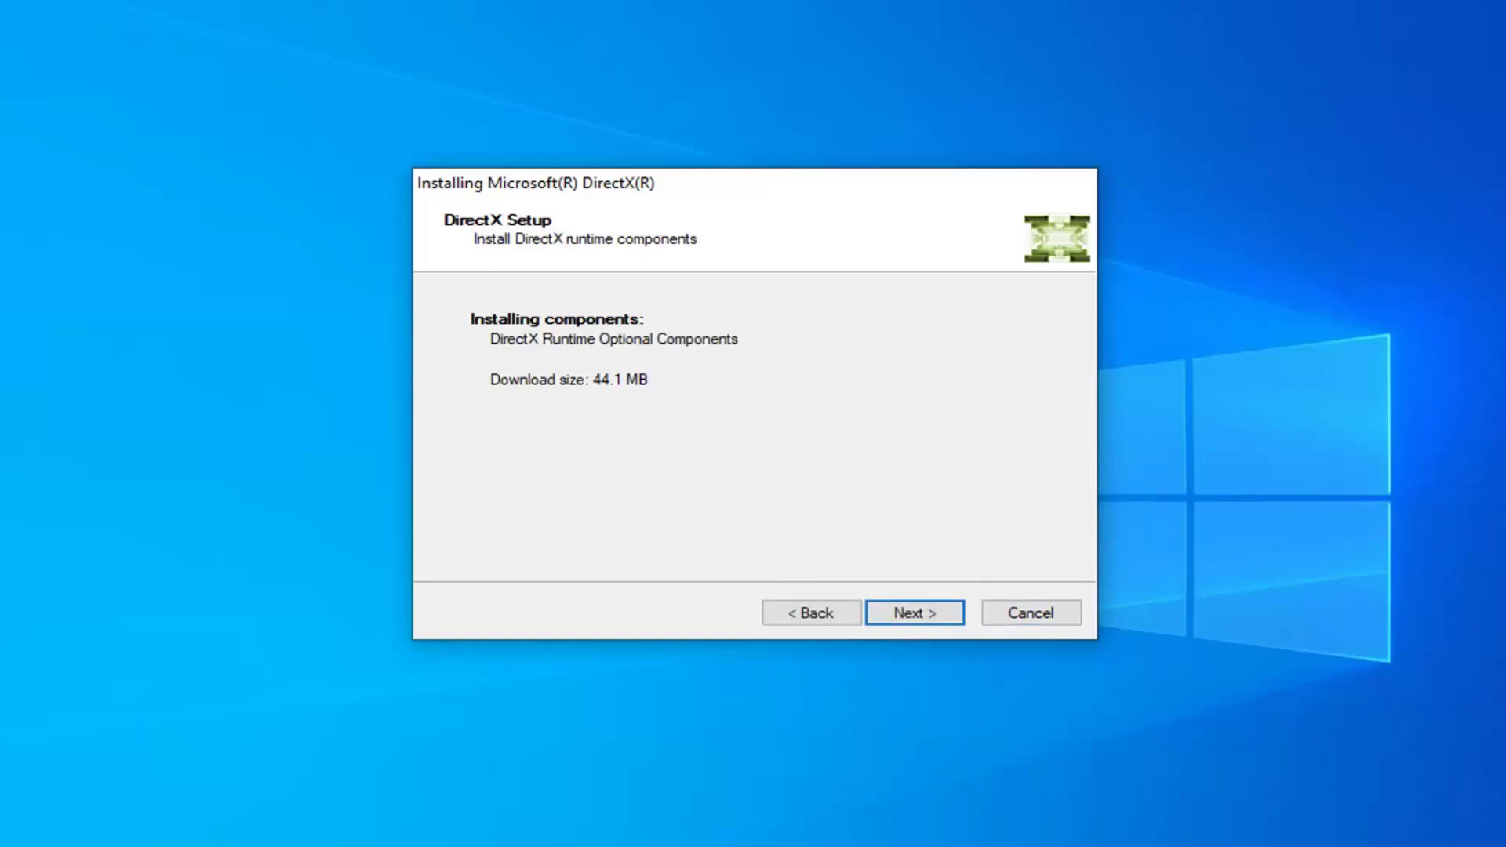
click(911, 615)
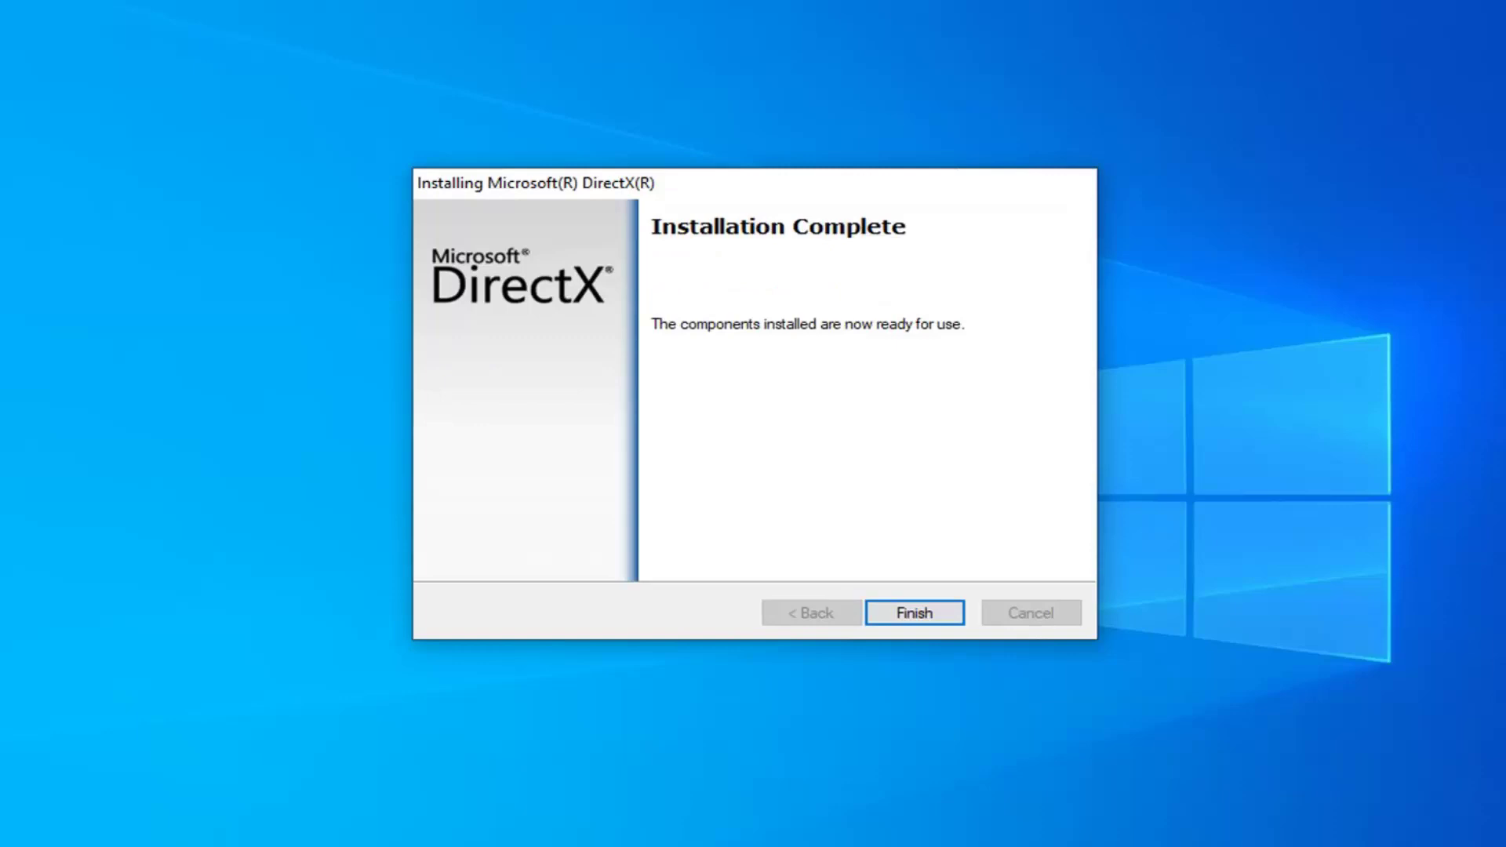
click(915, 613)
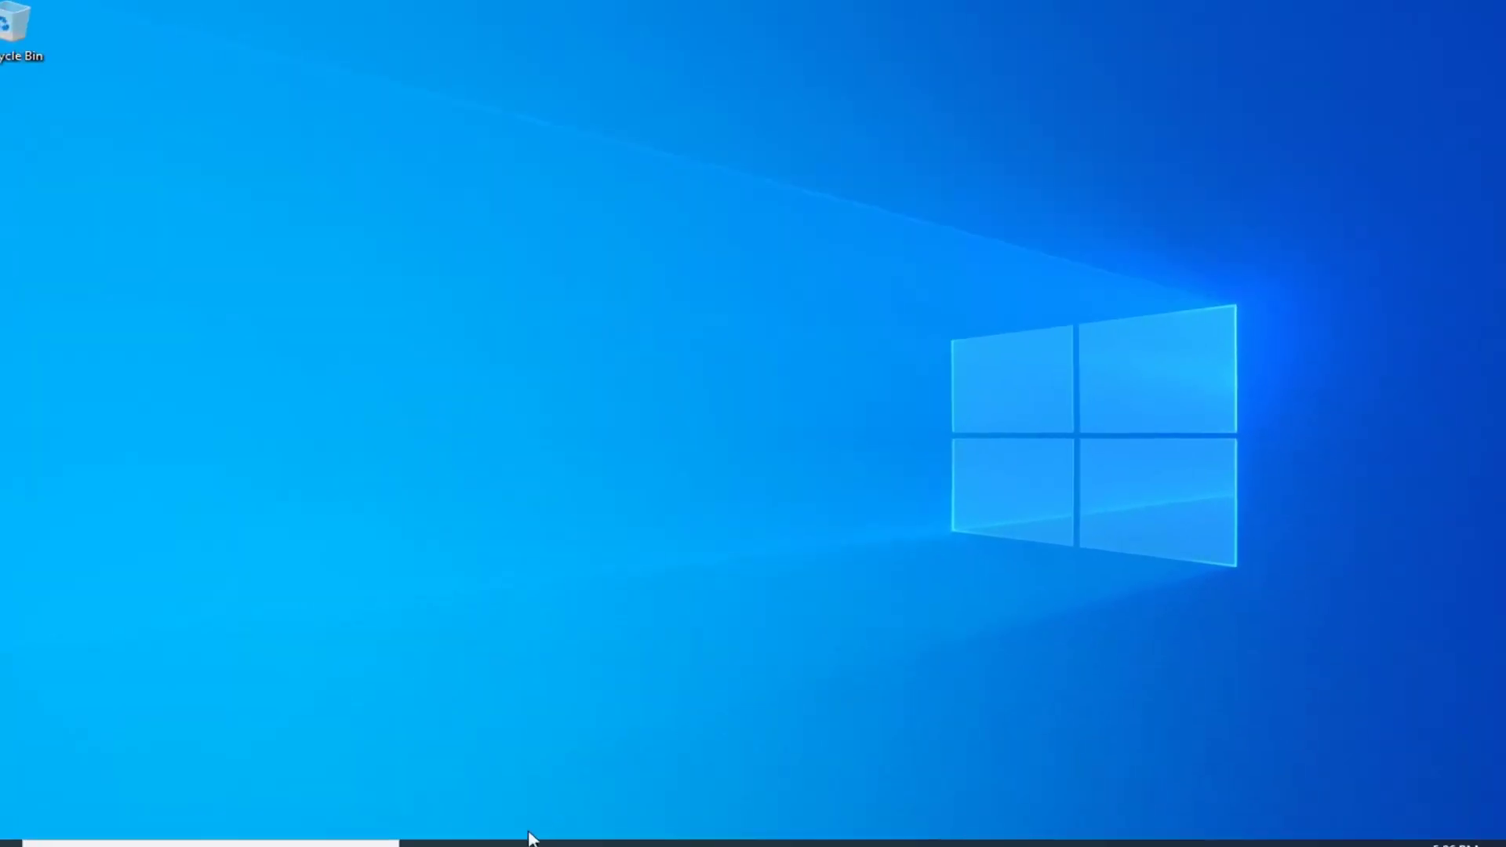
Step: Switch back to Chrome, go to google.com and search for ".net framework"
click(539, 829)
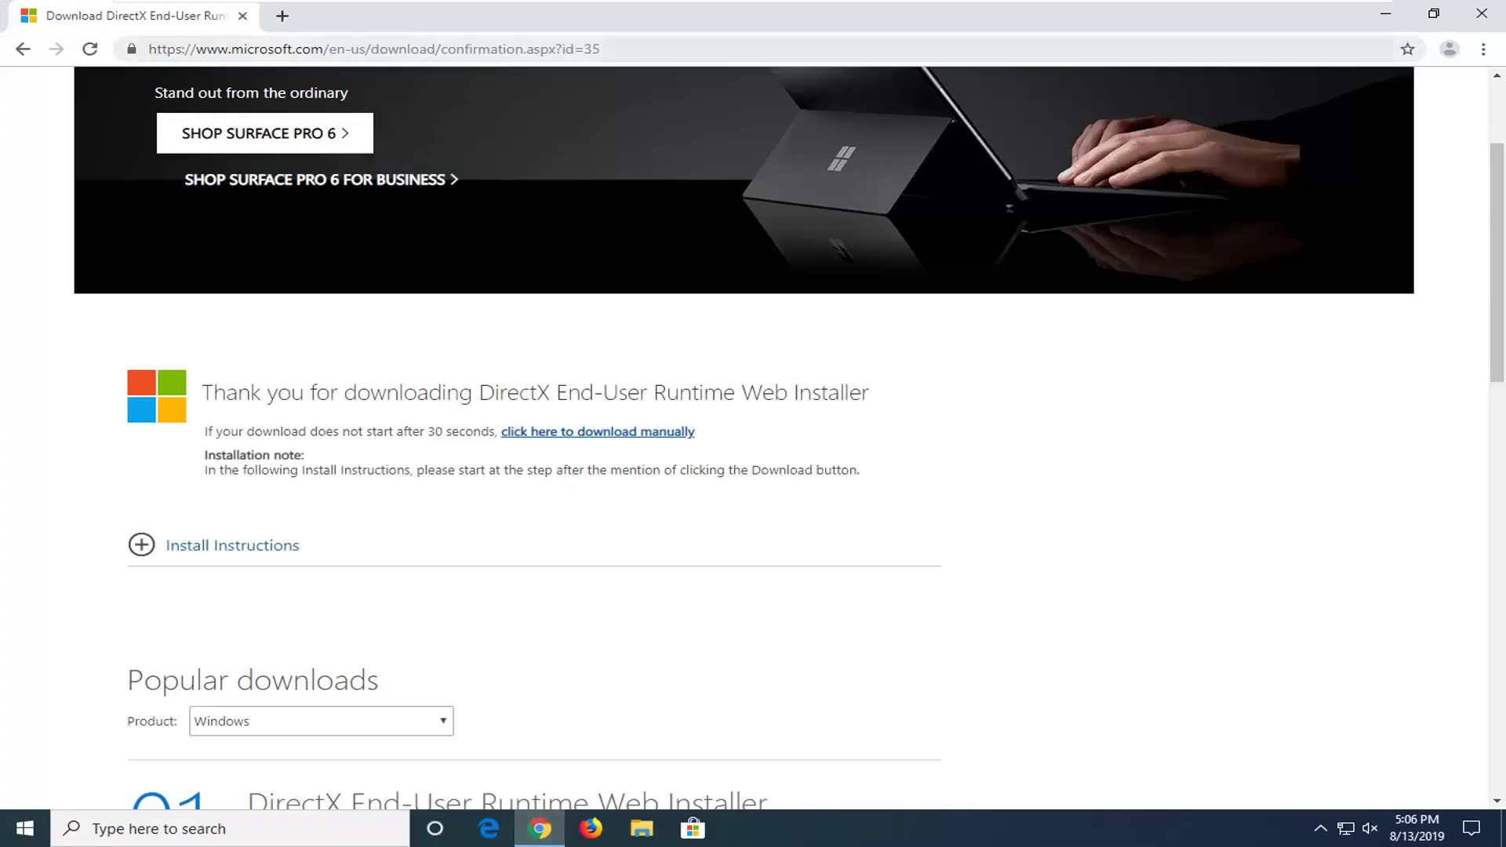
click(427, 54)
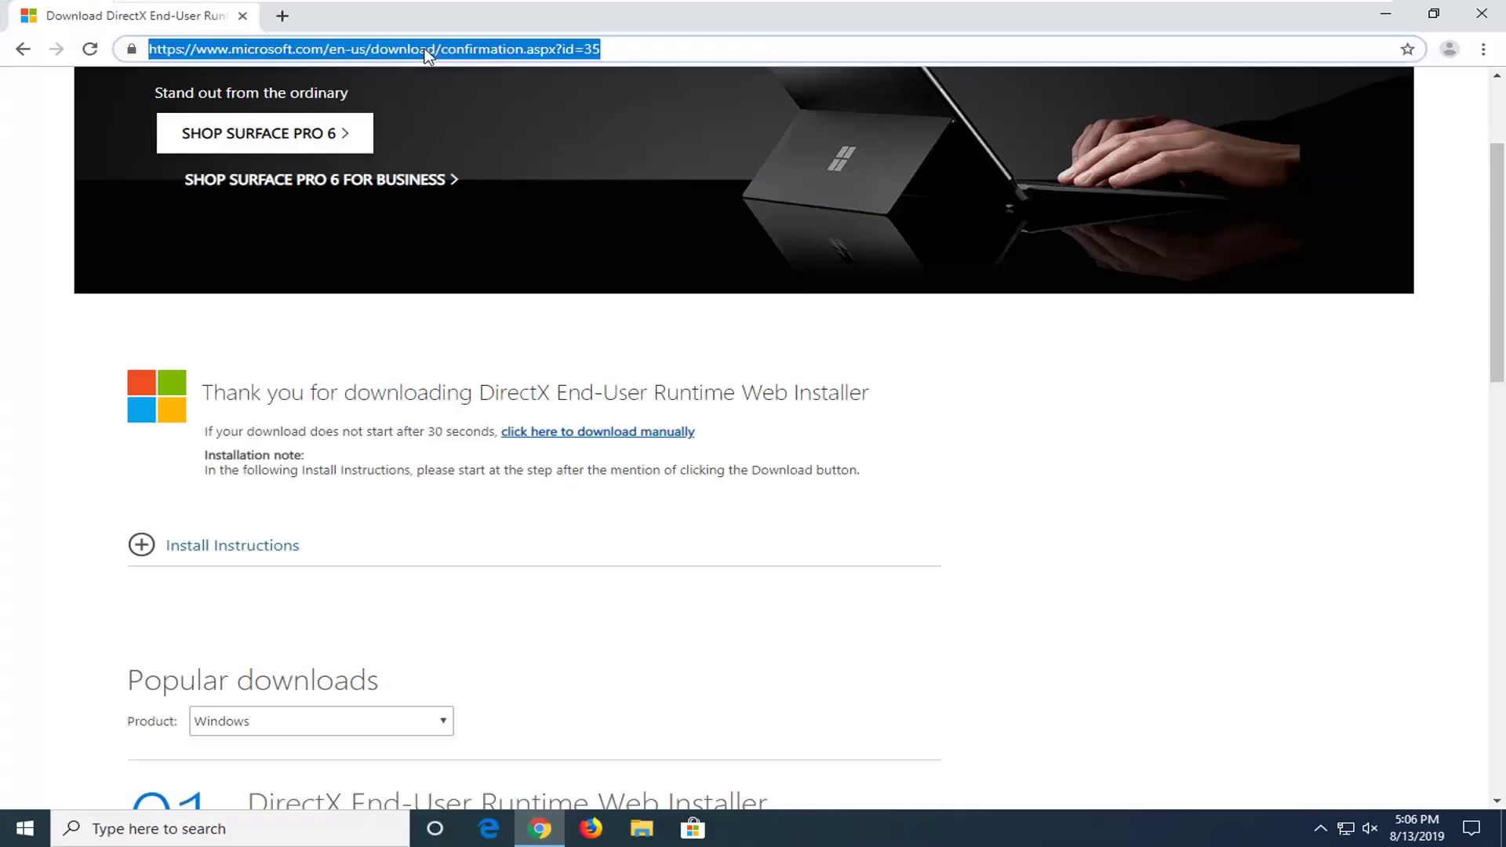
text(google.com)
key(Return)
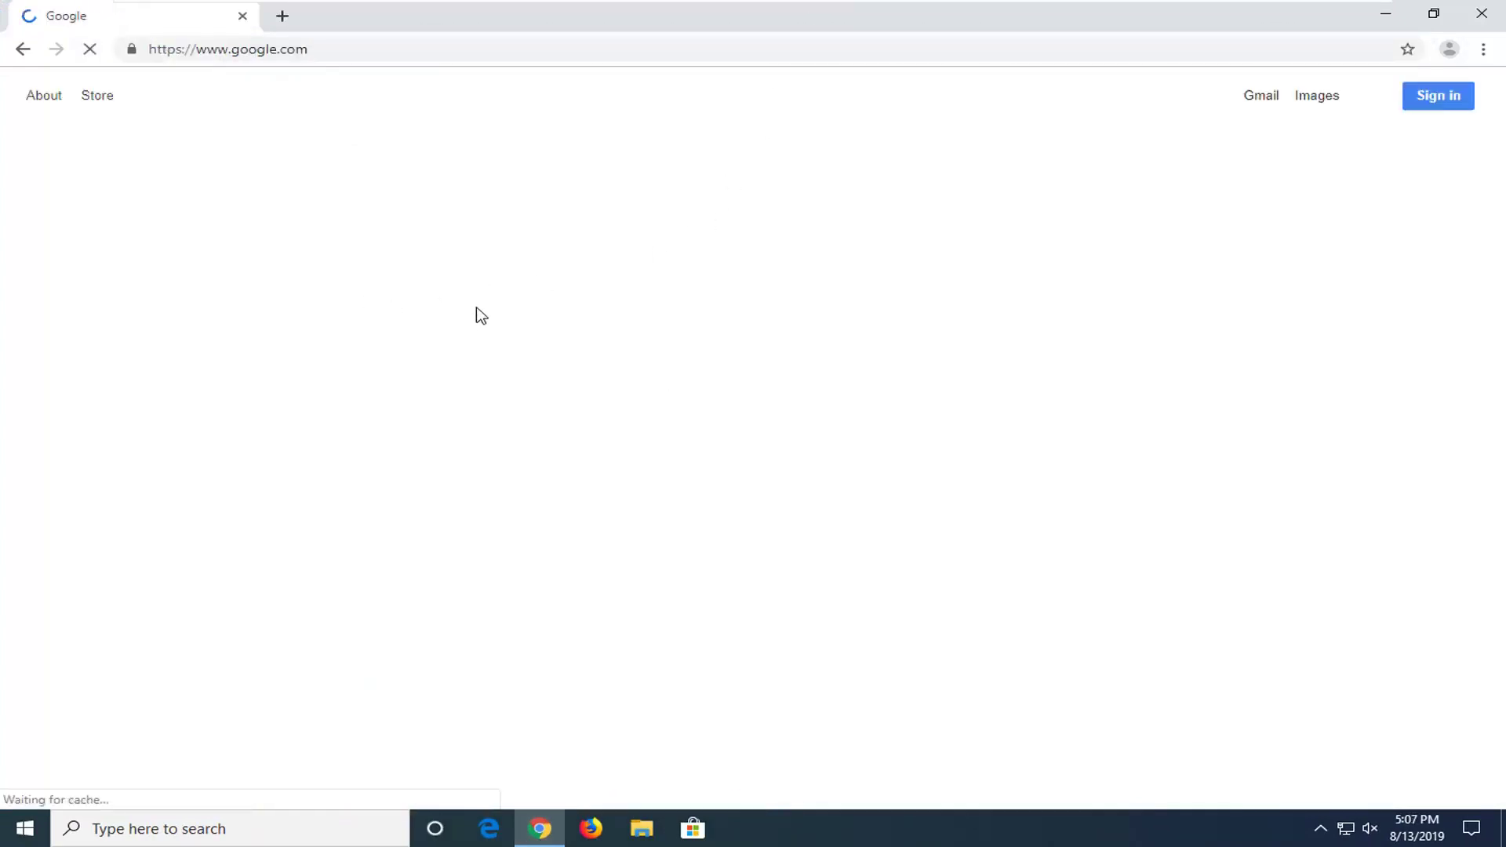
text(.)
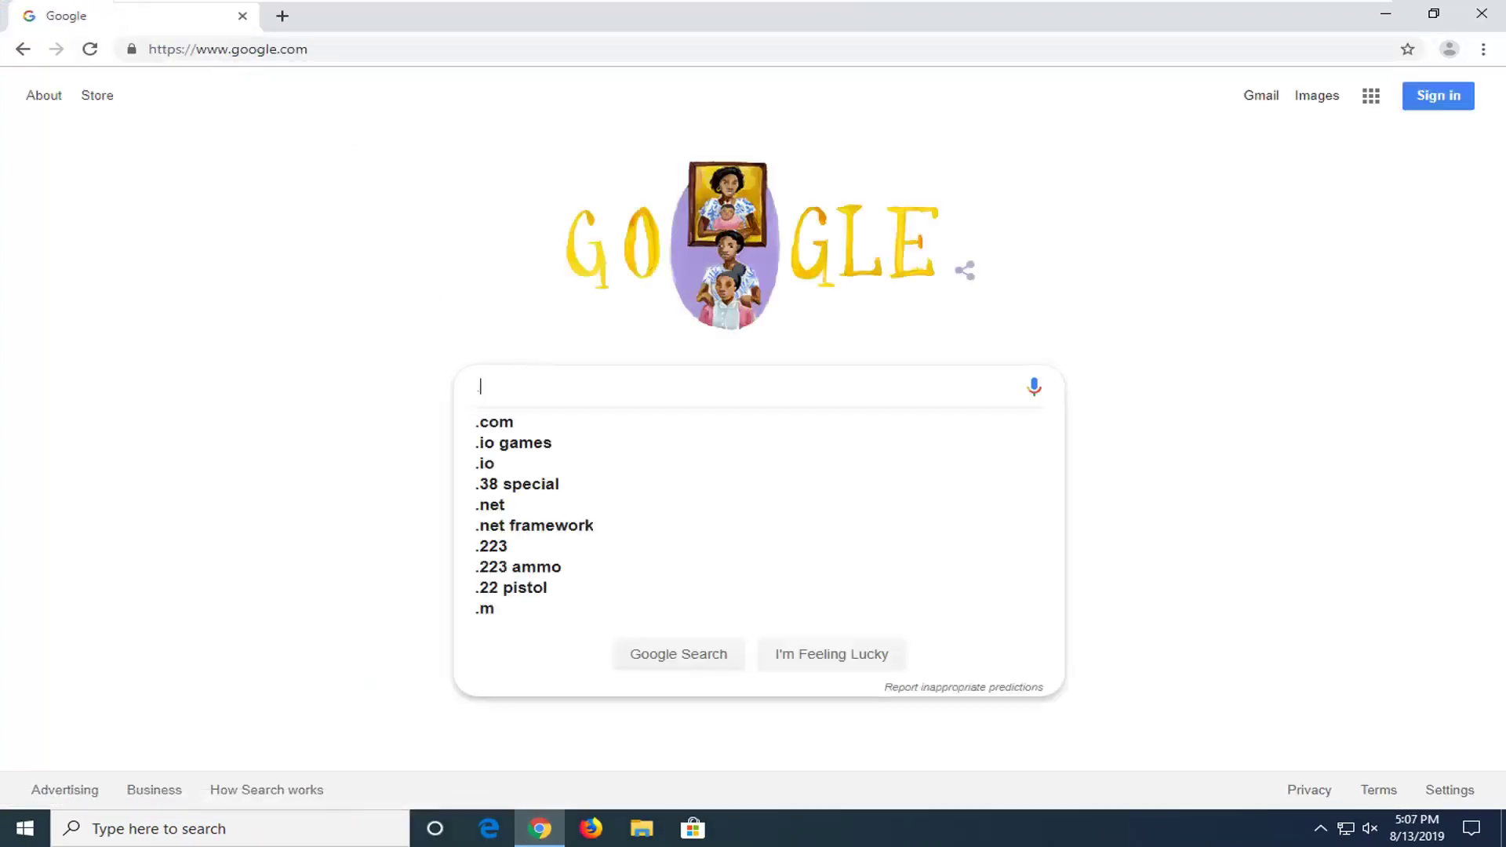
text(net fr)
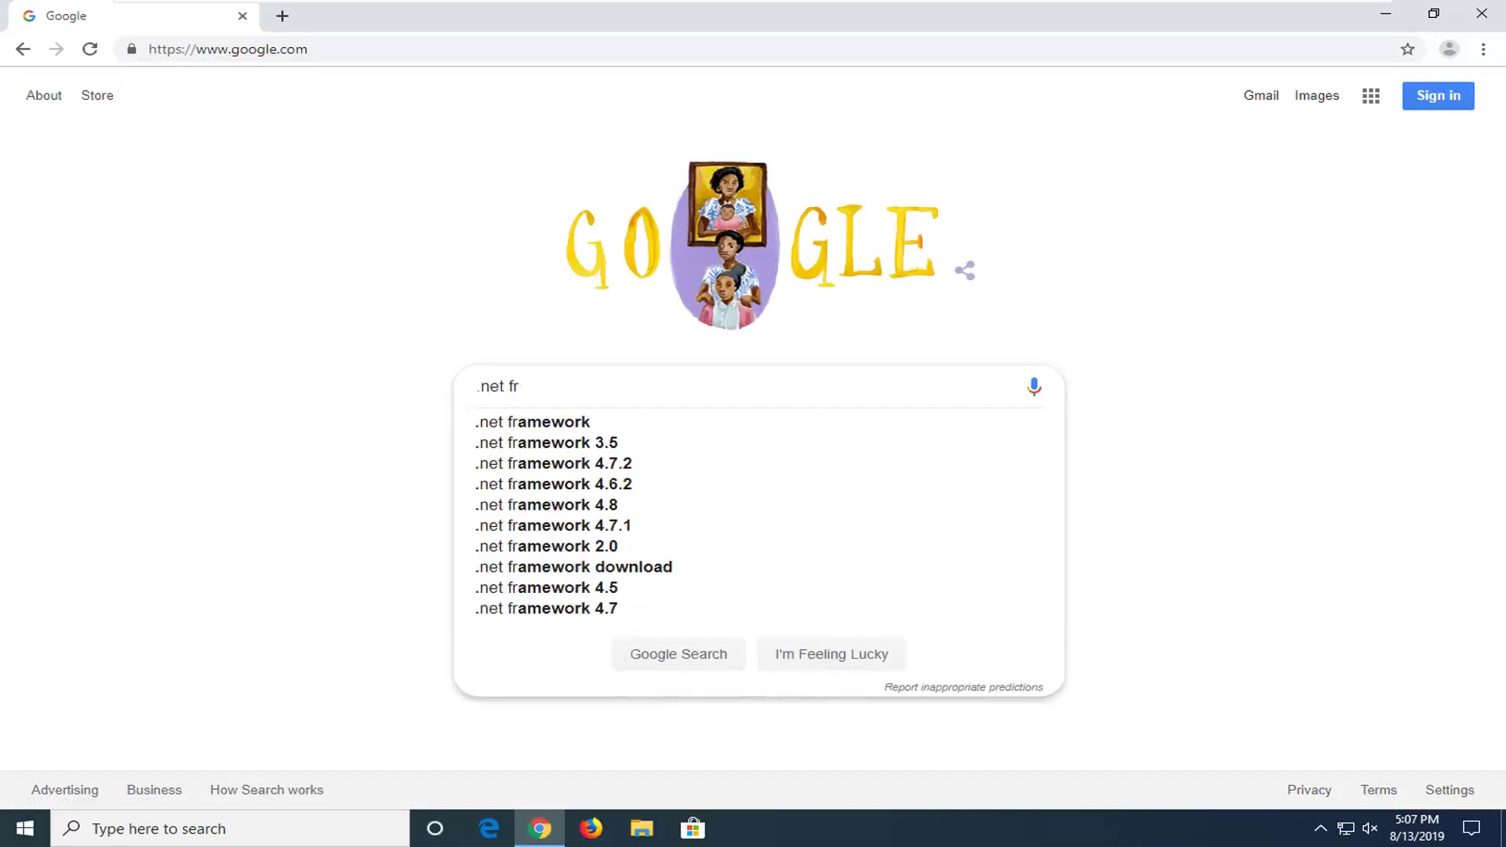
text(amework)
key(Return)
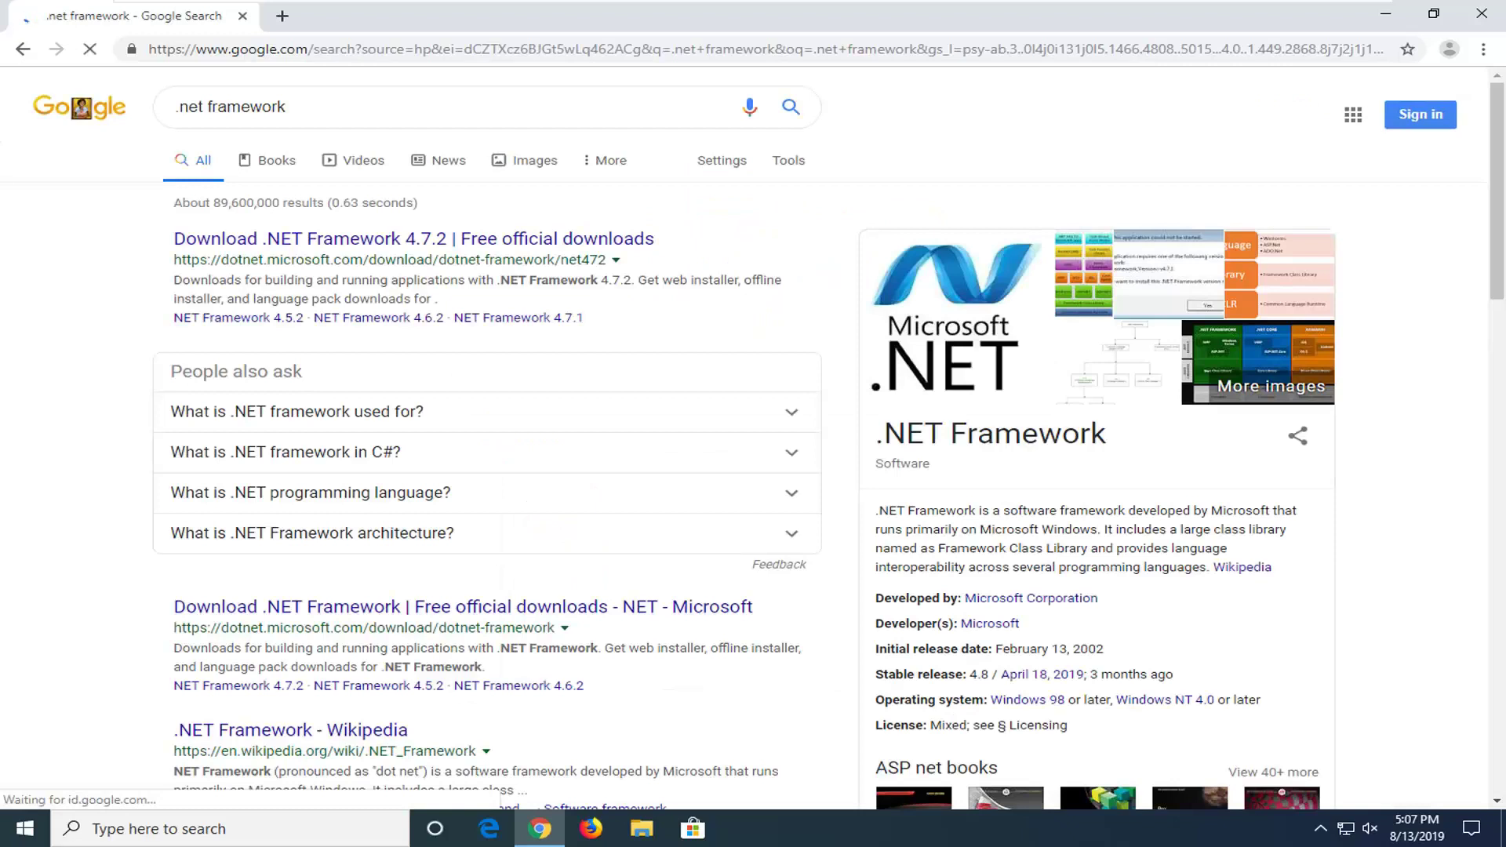
Step: Open Microsoft's general .NET Framework download page from the results and download the recommended .NET Framework 4.8 Runtime
click(279, 616)
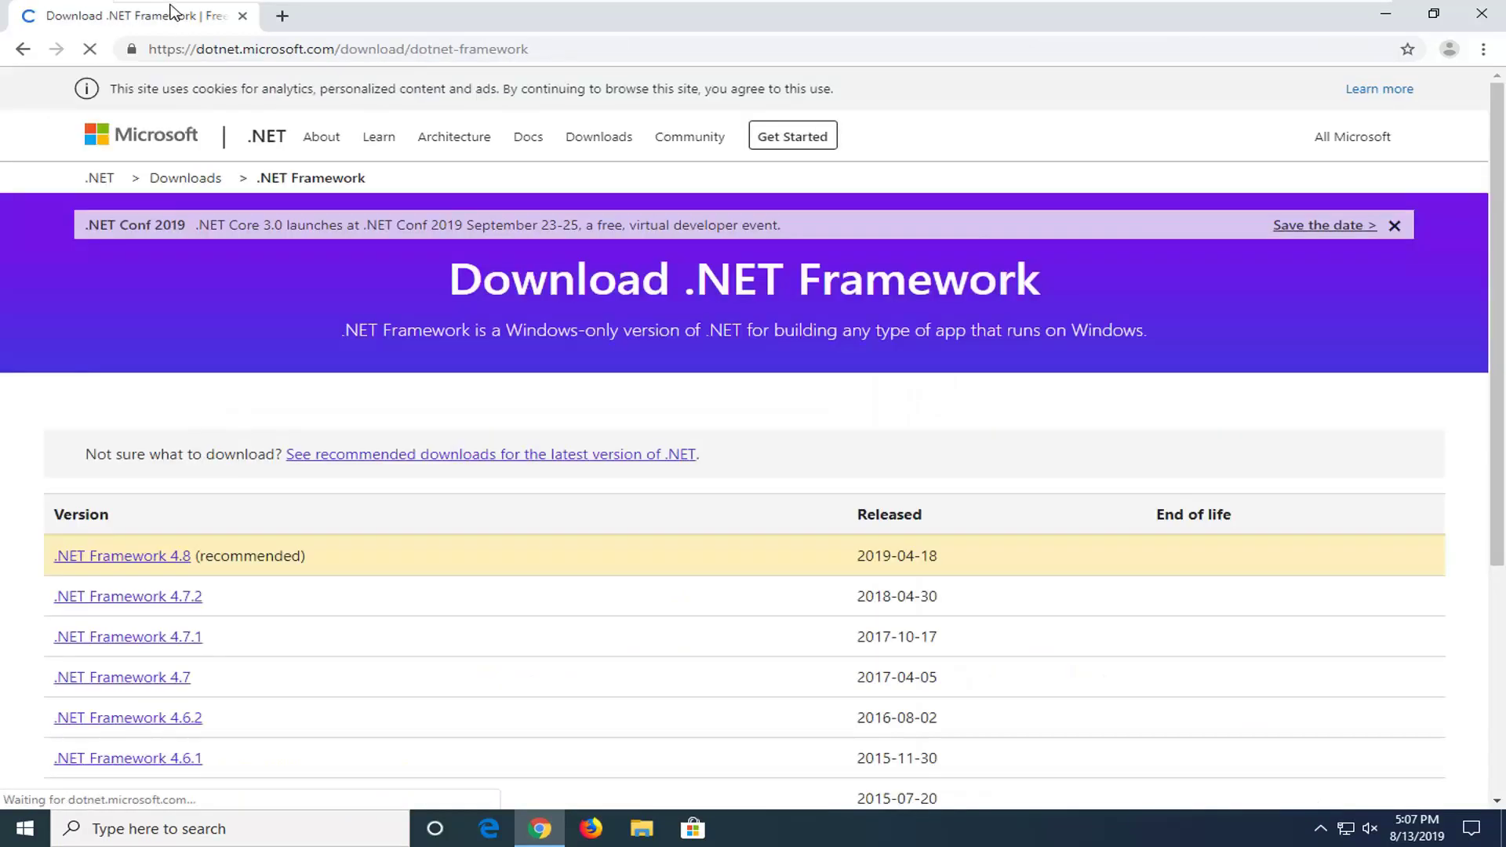
scroll(142, 472, down, 1)
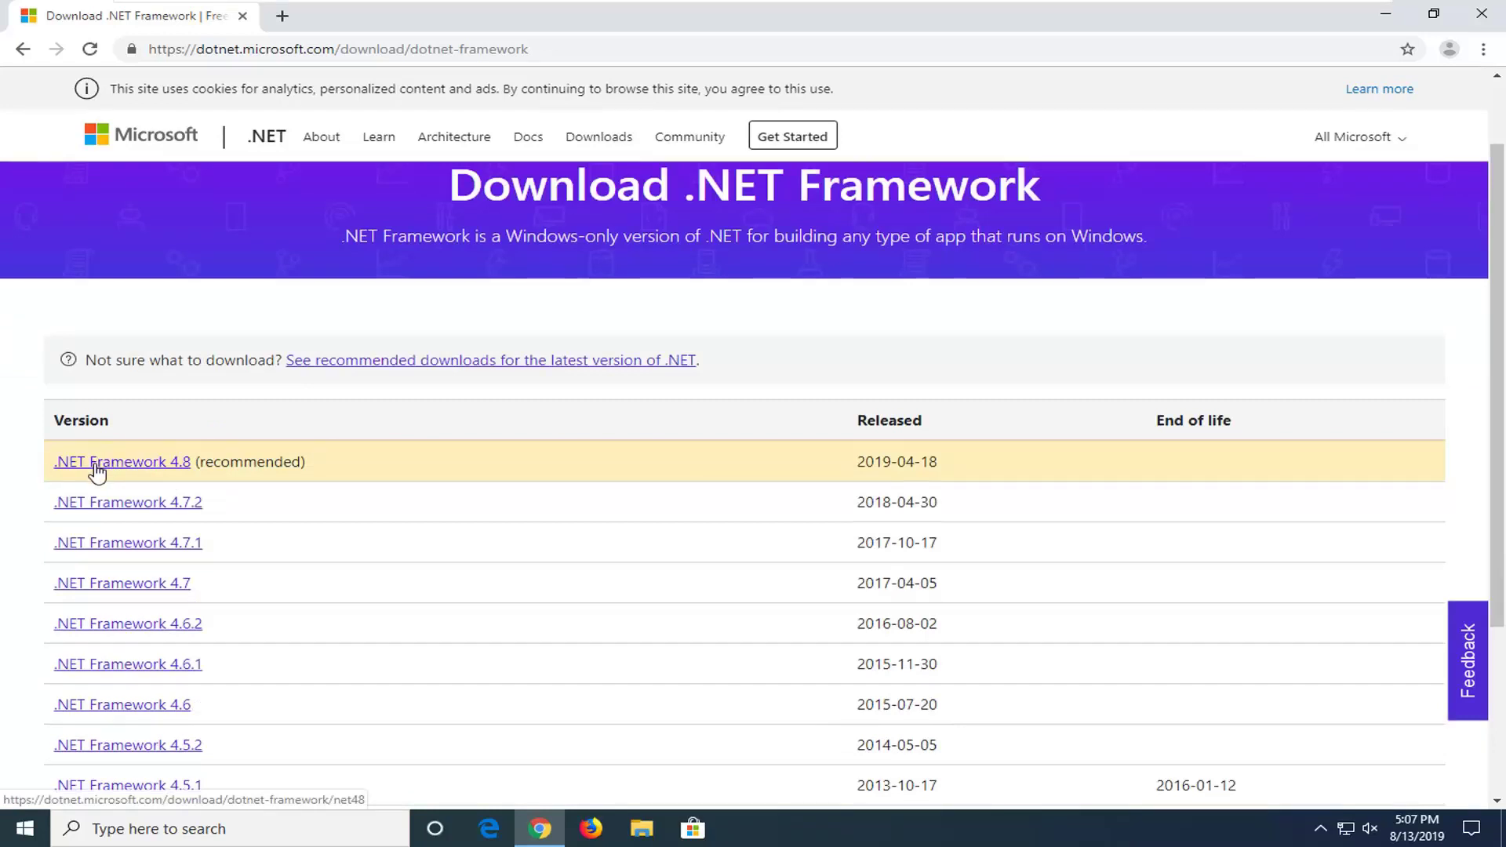
click(147, 463)
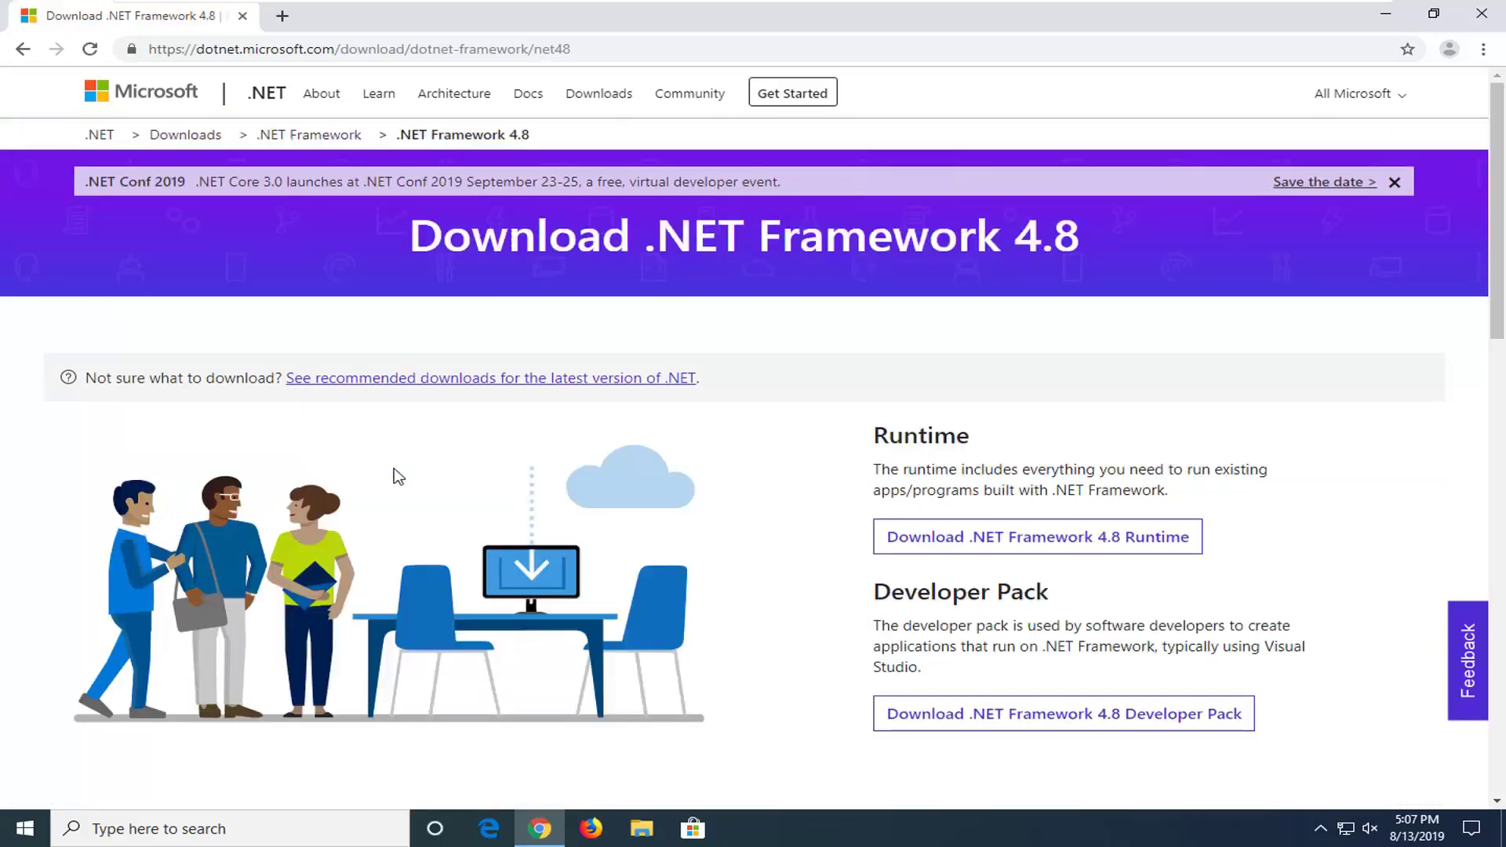
scroll(928, 424, down, 1)
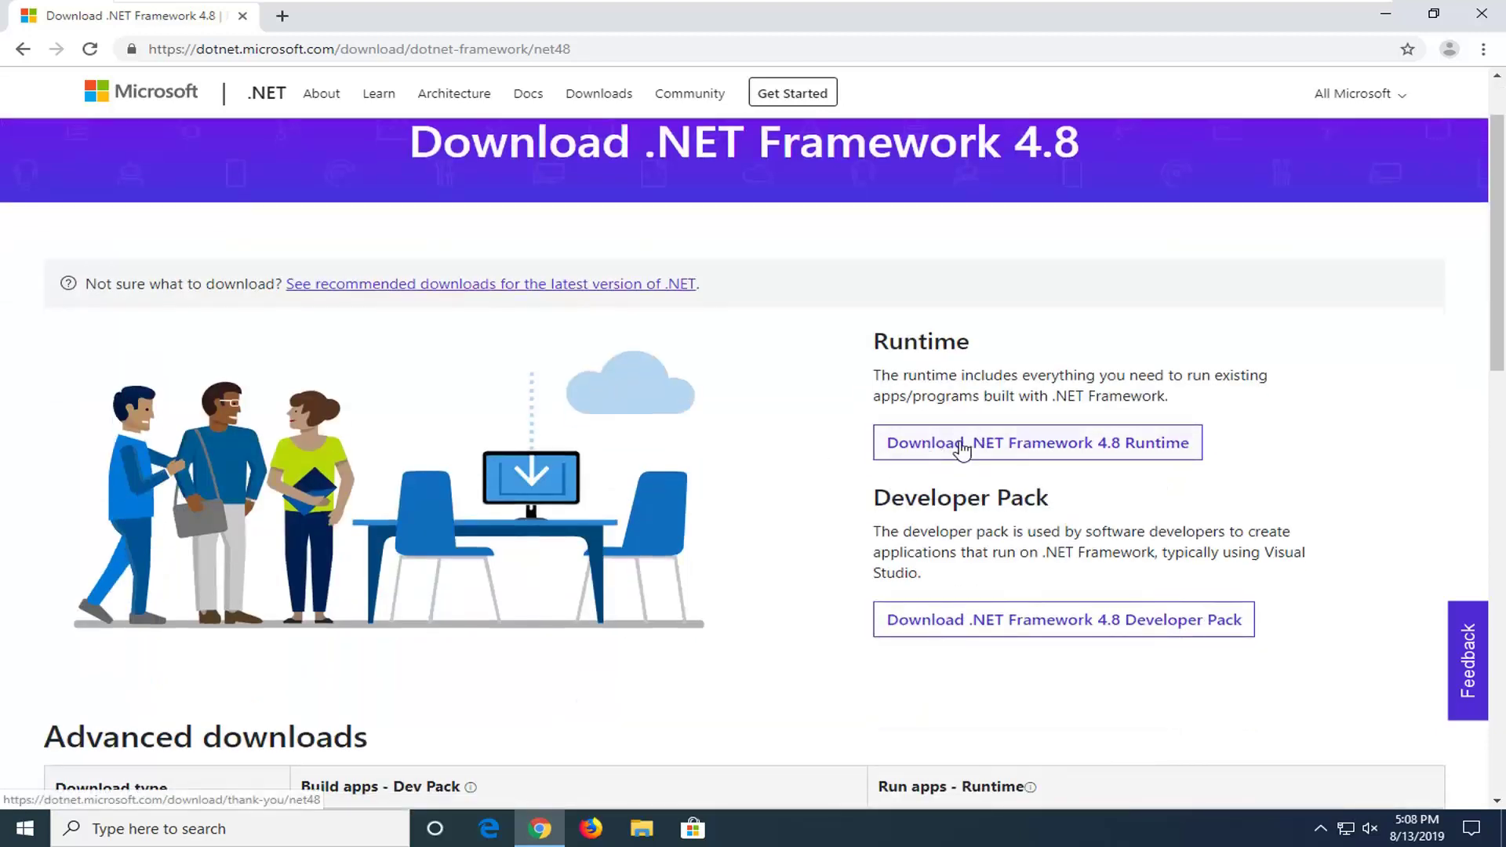
click(1107, 446)
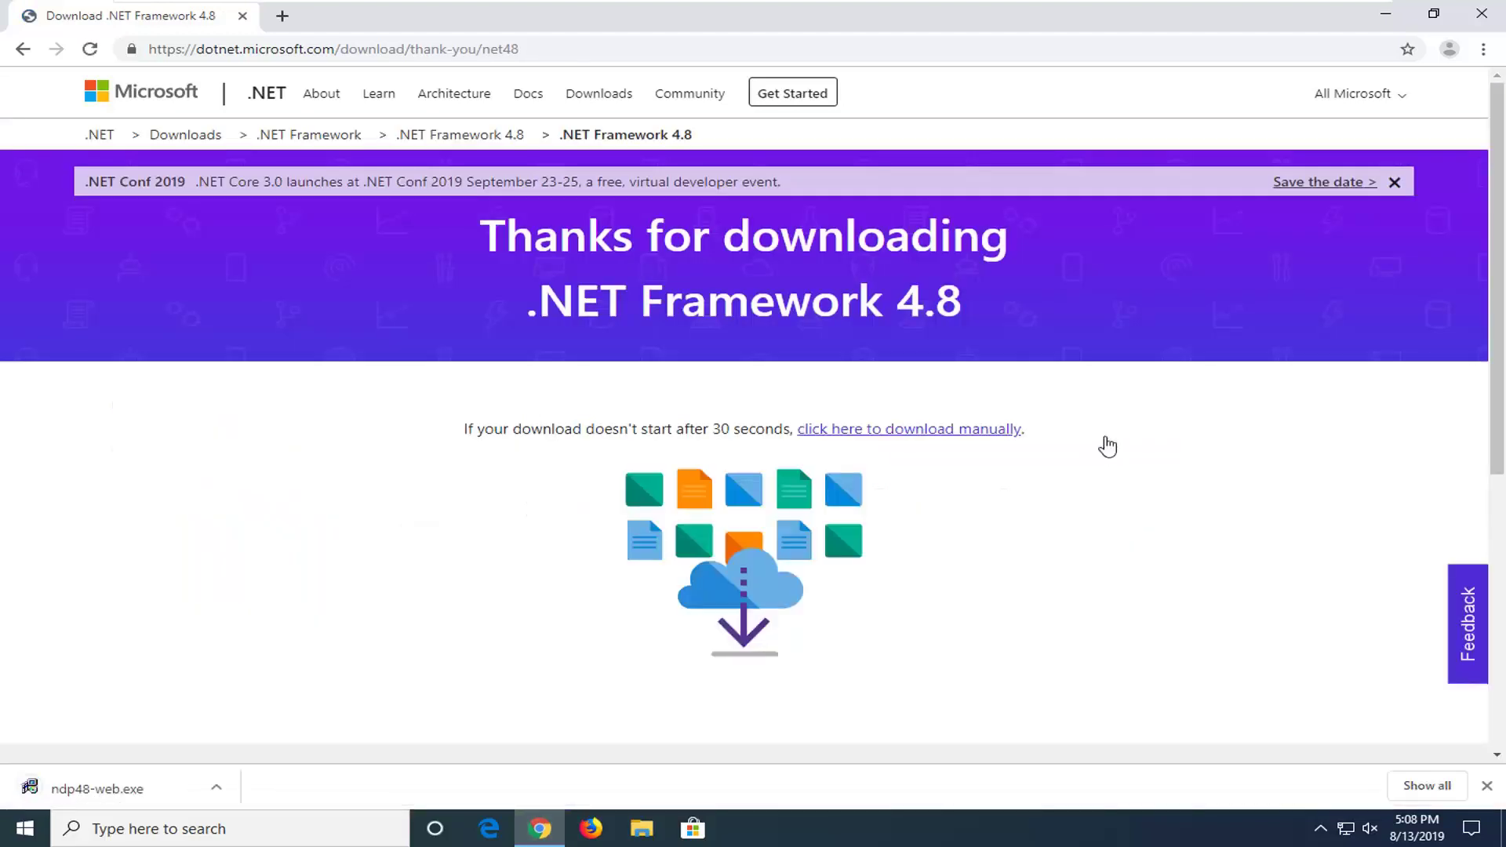
Step: Try to install .NET Framework 4.8 from ndp48-web.exe, allowing device changes and minimizing the browser, and close the installer
click(68, 794)
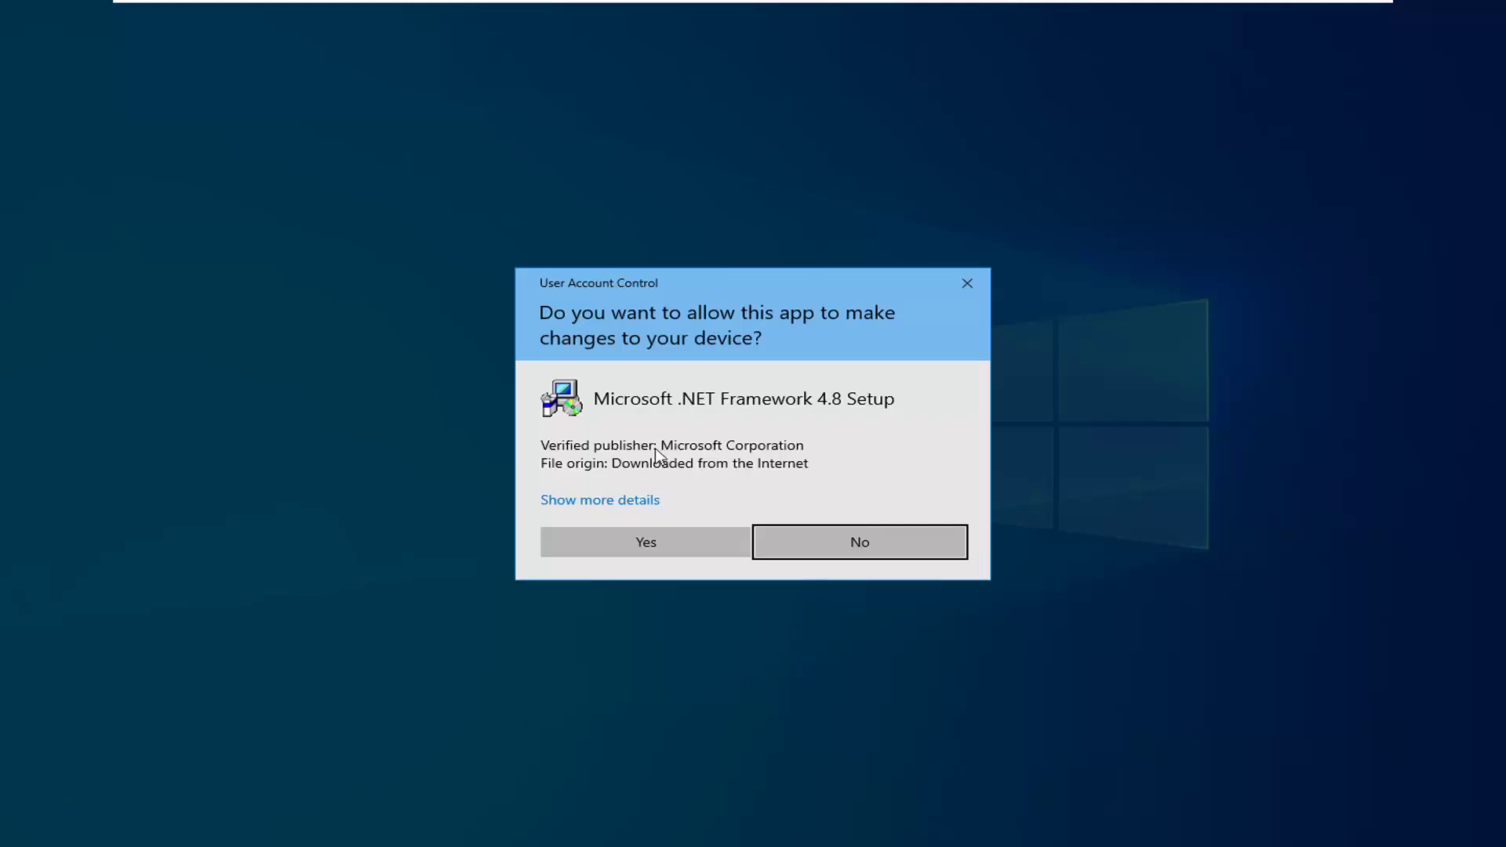
click(614, 549)
click(1386, 15)
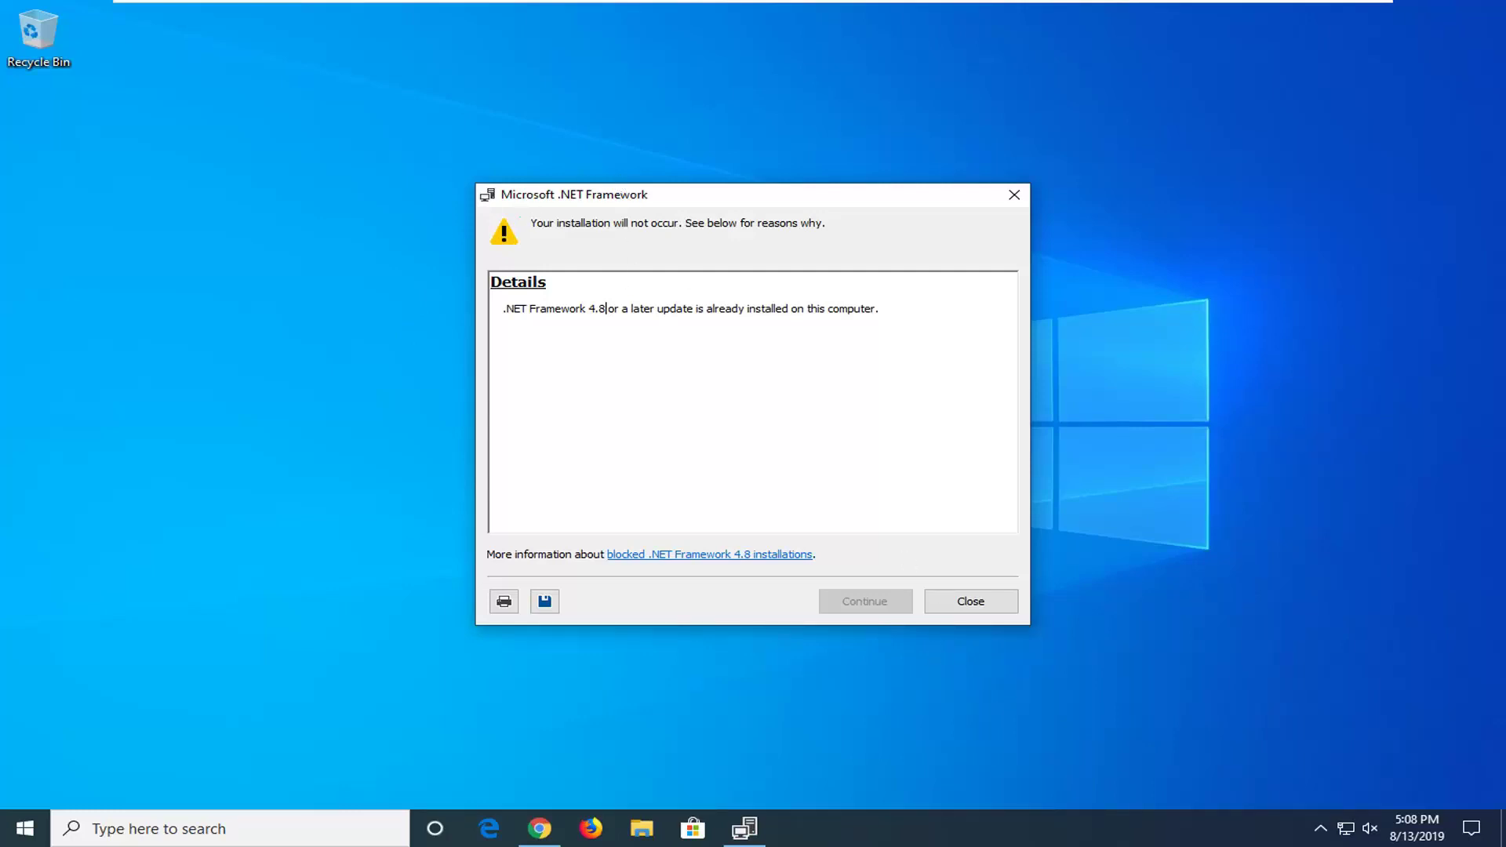
click(972, 613)
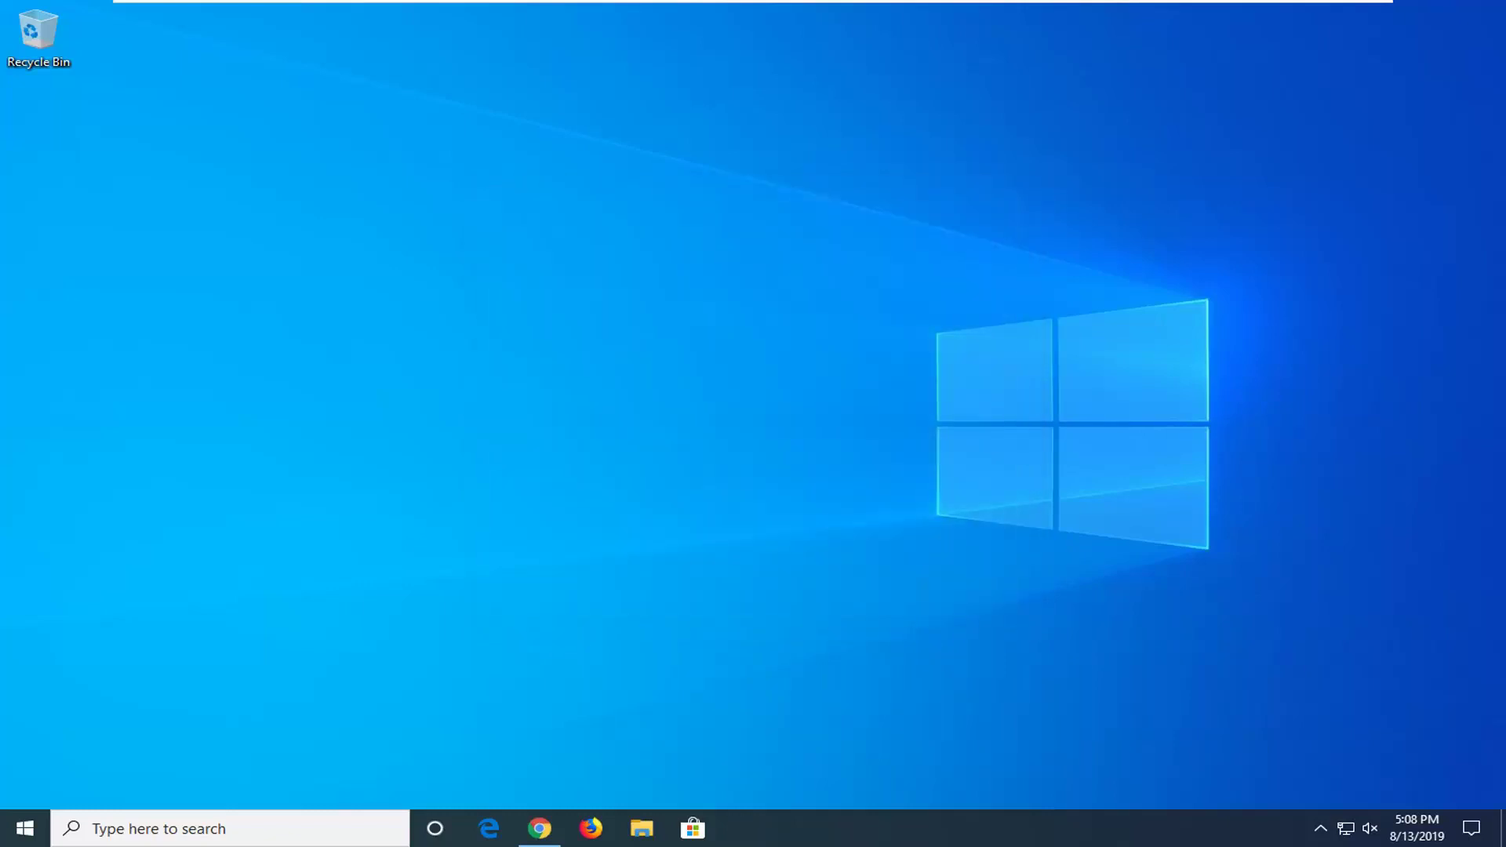